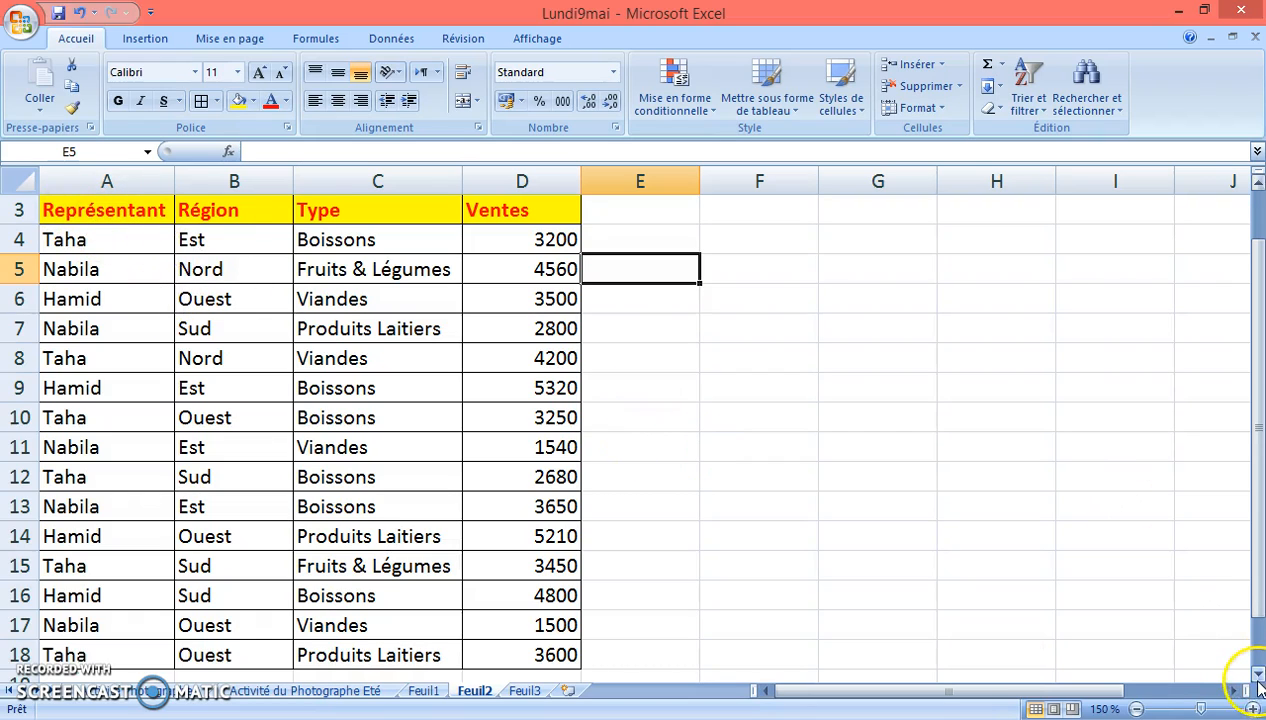
Turn on AutoFilter for the sales table A3:D18
drag(85, 210, 565, 567)
scroll(794, 505, up, 1)
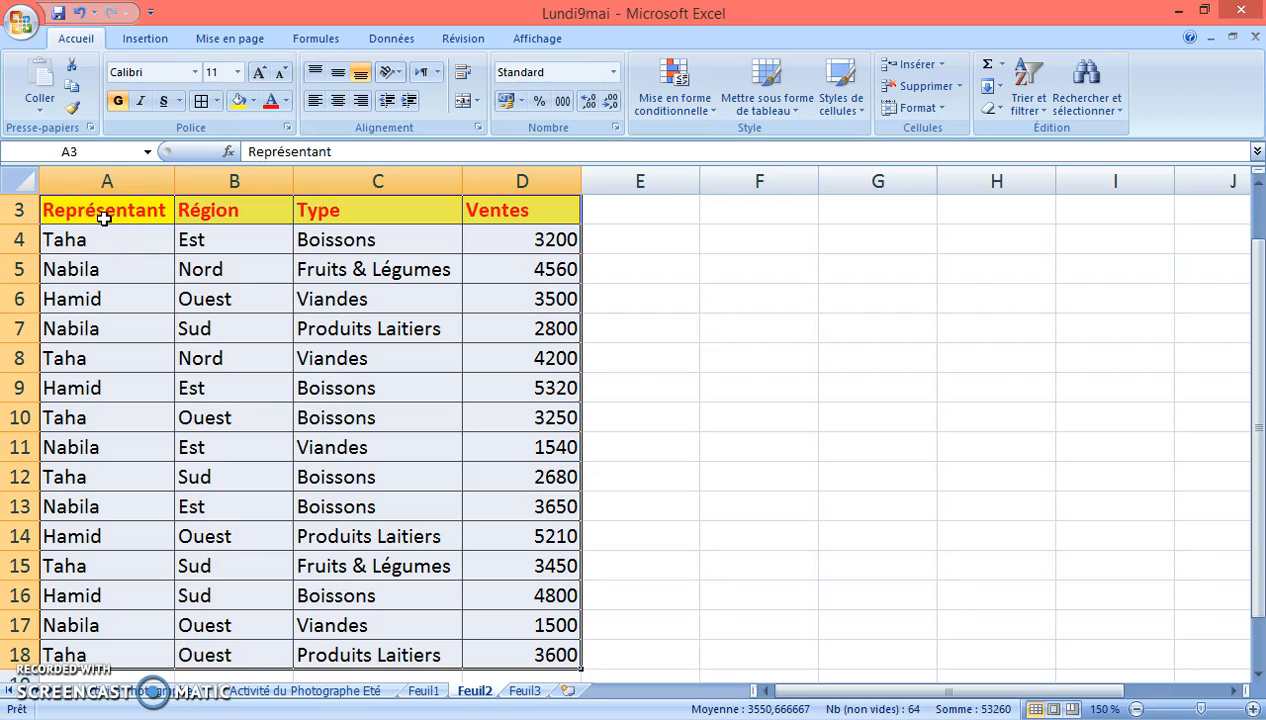
click(145, 38)
click(418, 40)
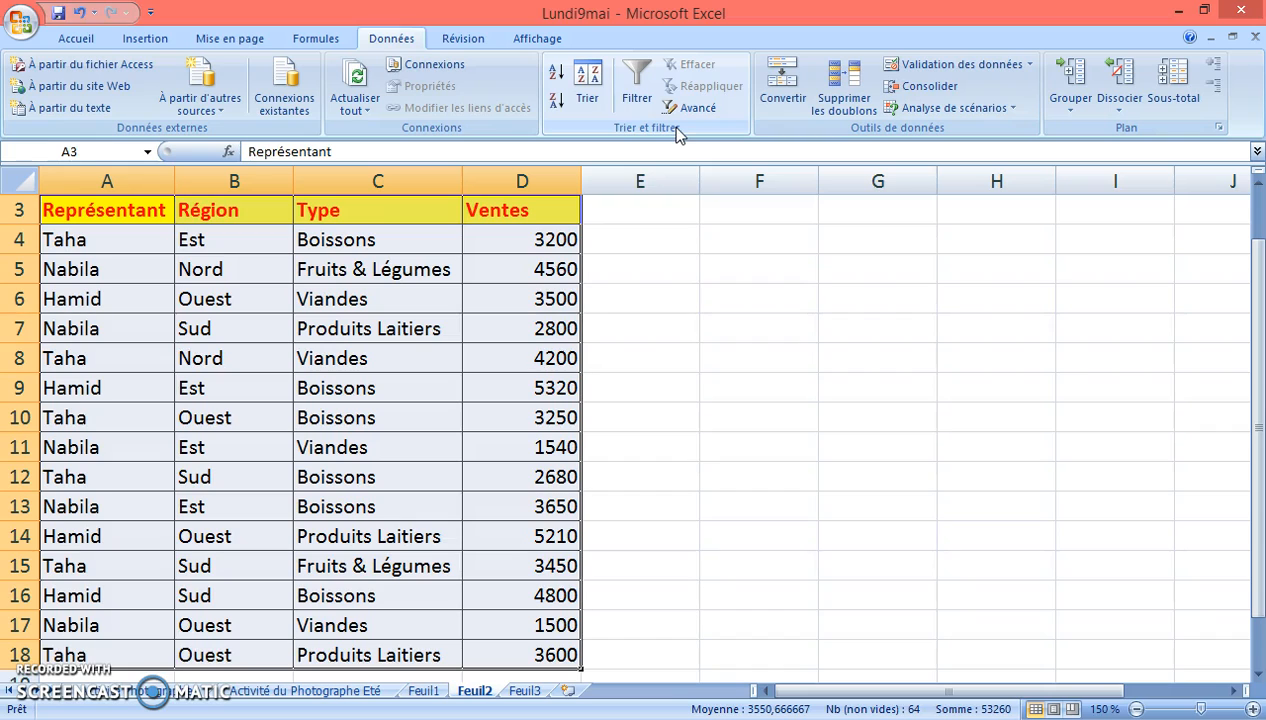
click(634, 108)
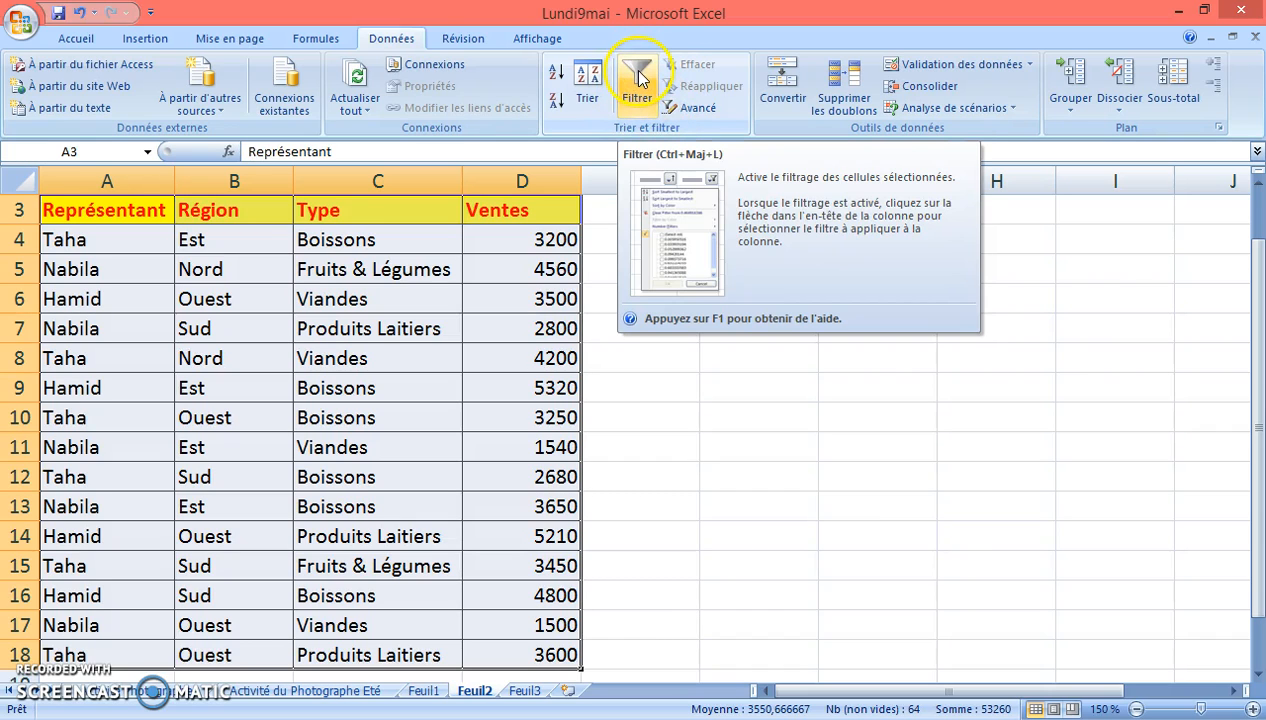
click(638, 74)
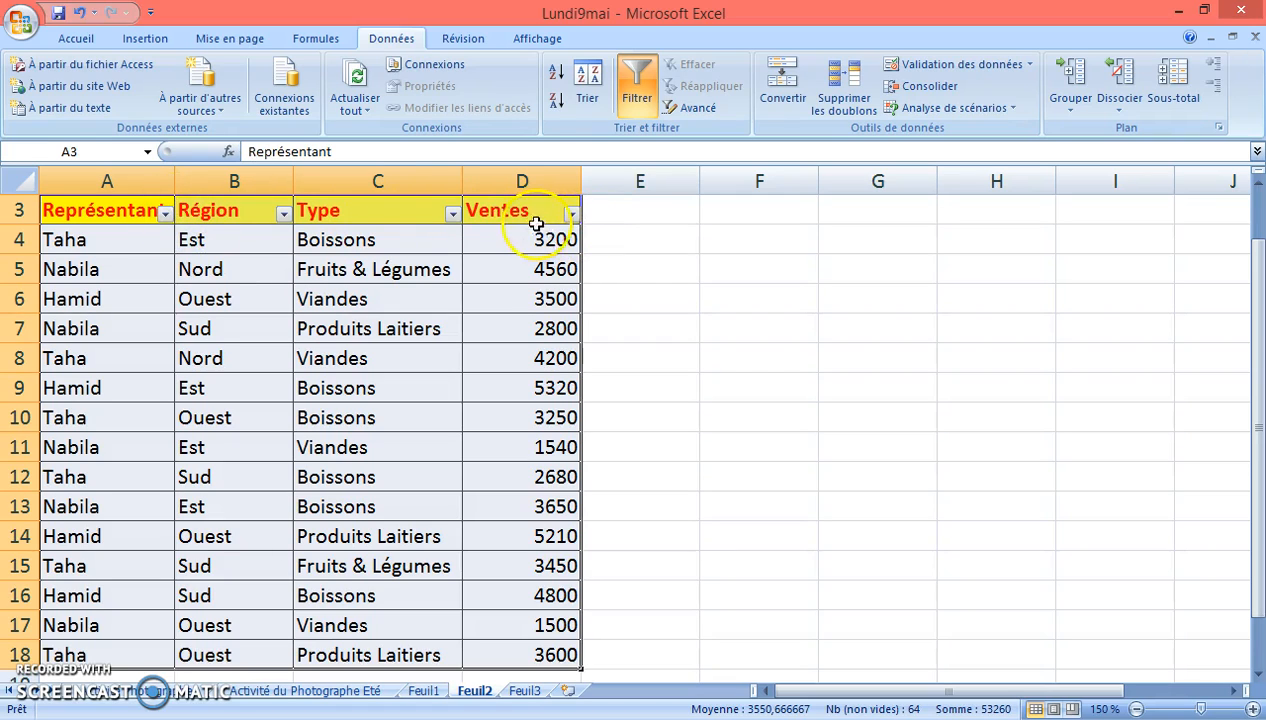
Filter the Représentant column to show only the representative listed in cell A4
click(164, 214)
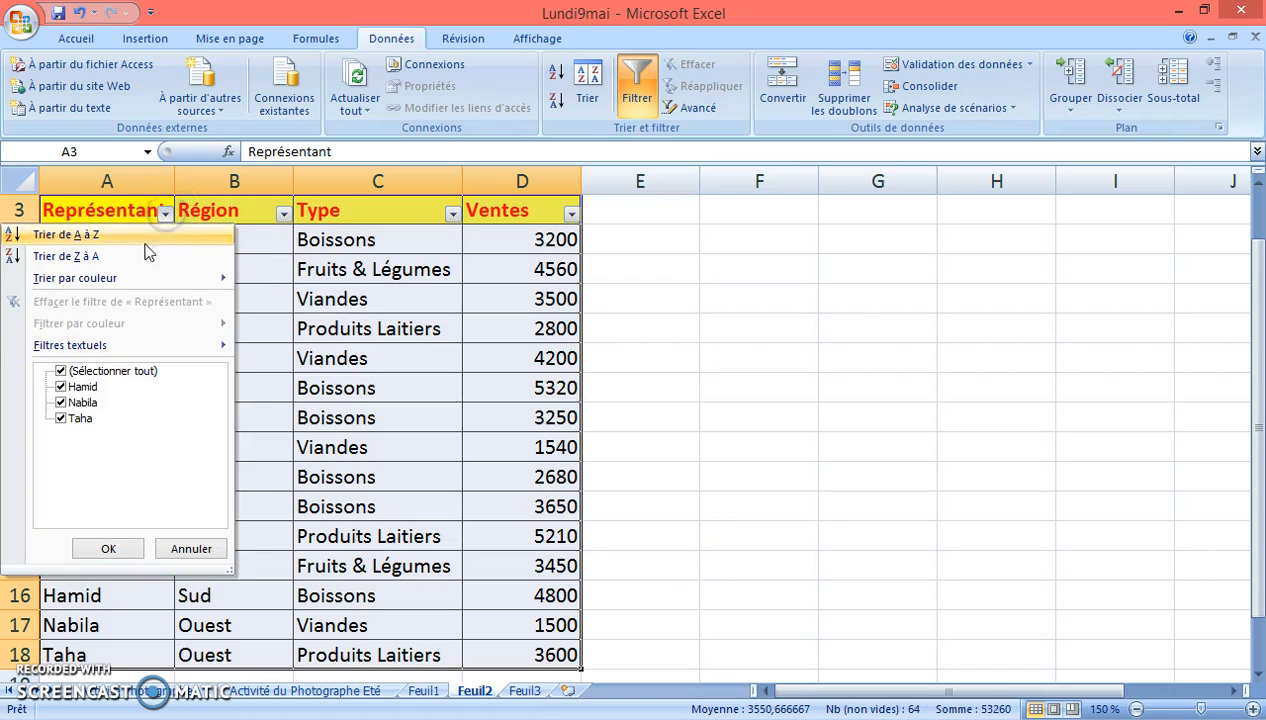
click(86, 403)
click(80, 387)
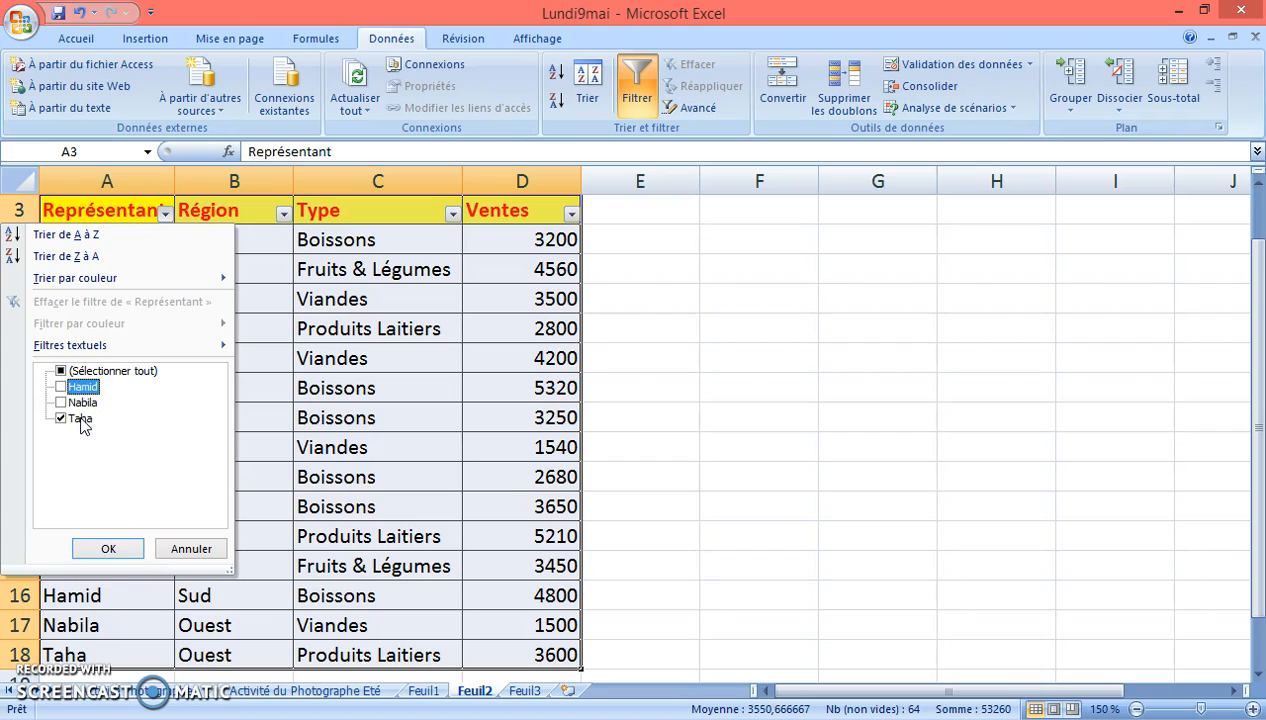
click(109, 551)
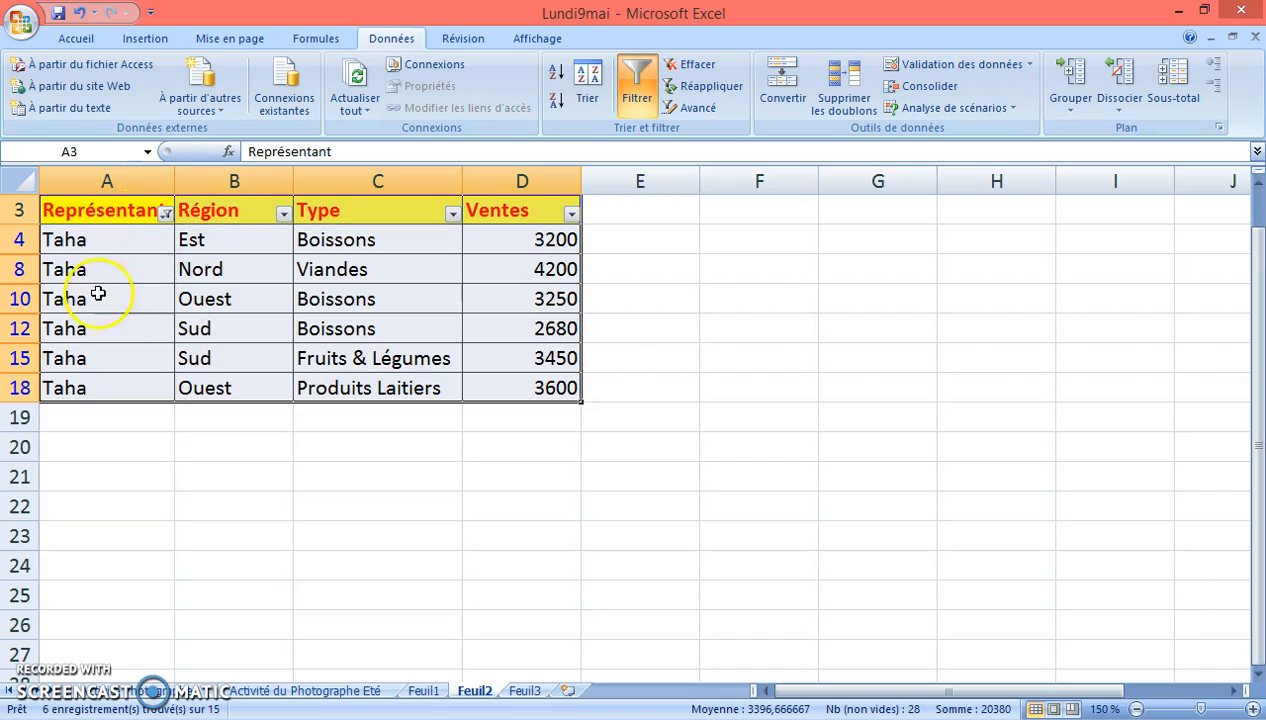
Filter the Région column to show only Sud
click(284, 214)
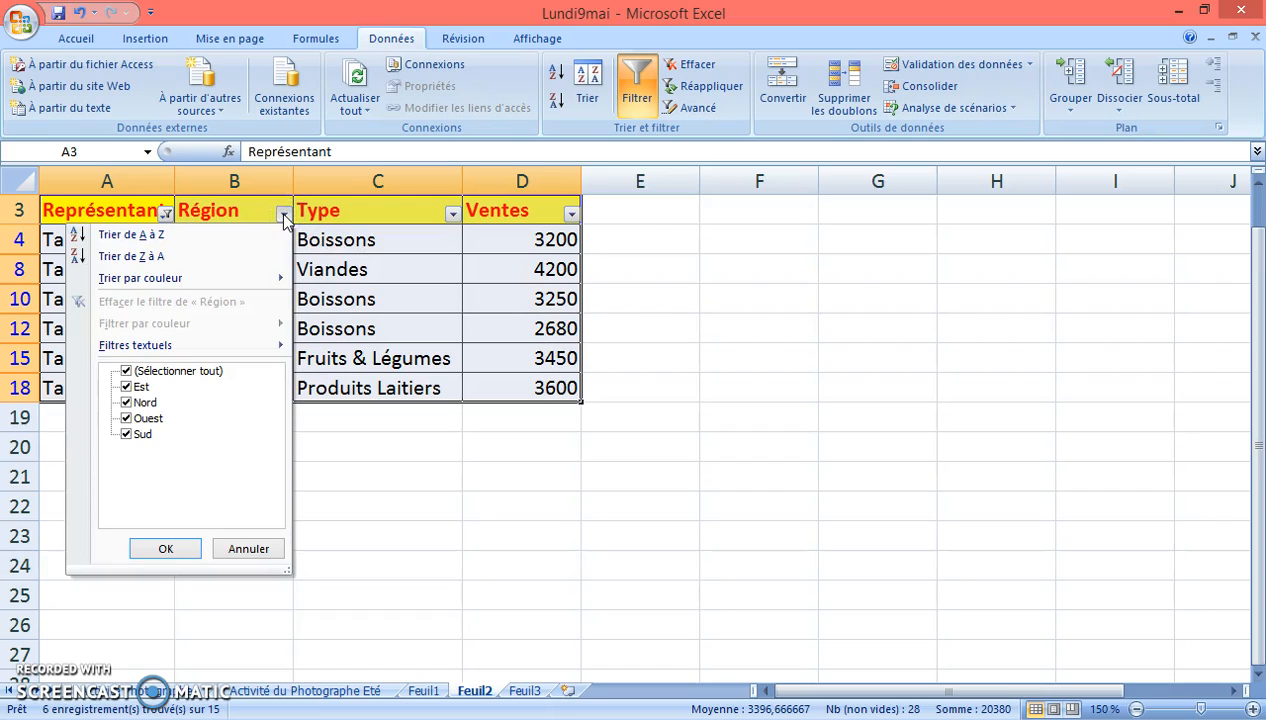
click(148, 418)
click(145, 402)
click(142, 387)
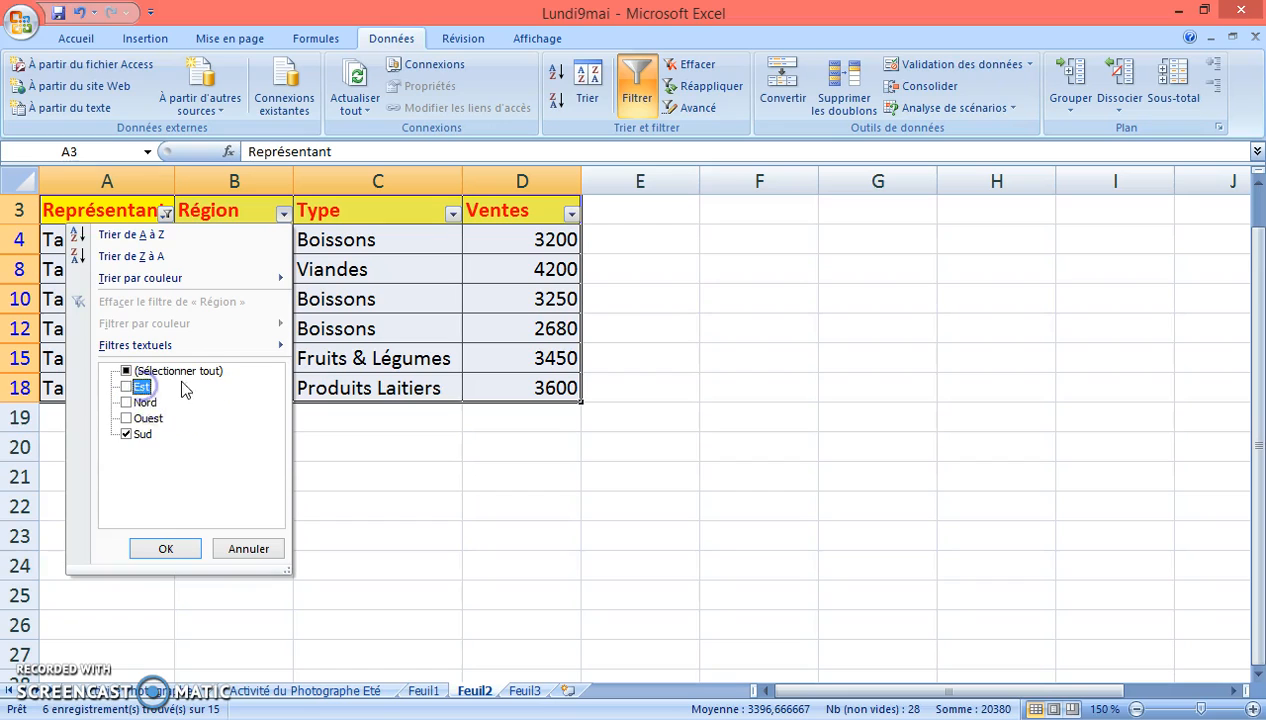
click(165, 549)
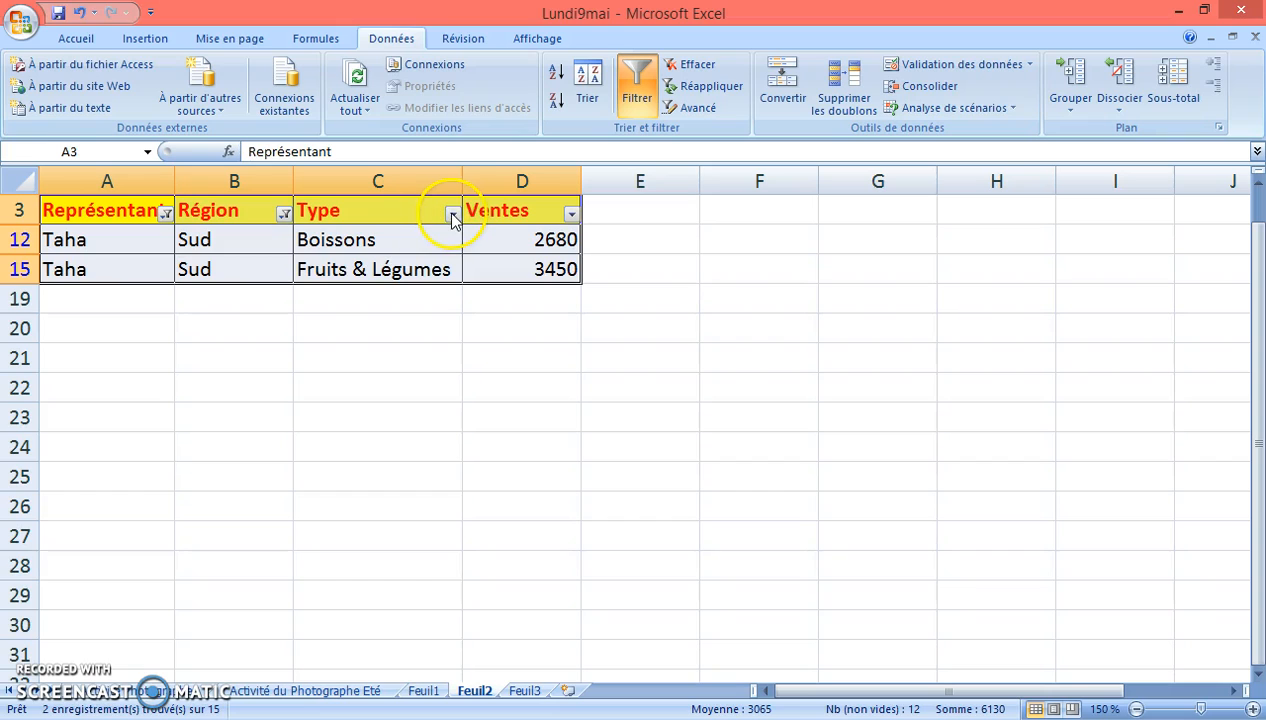
Reset the Région and Représentant column filters to select all values
click(285, 214)
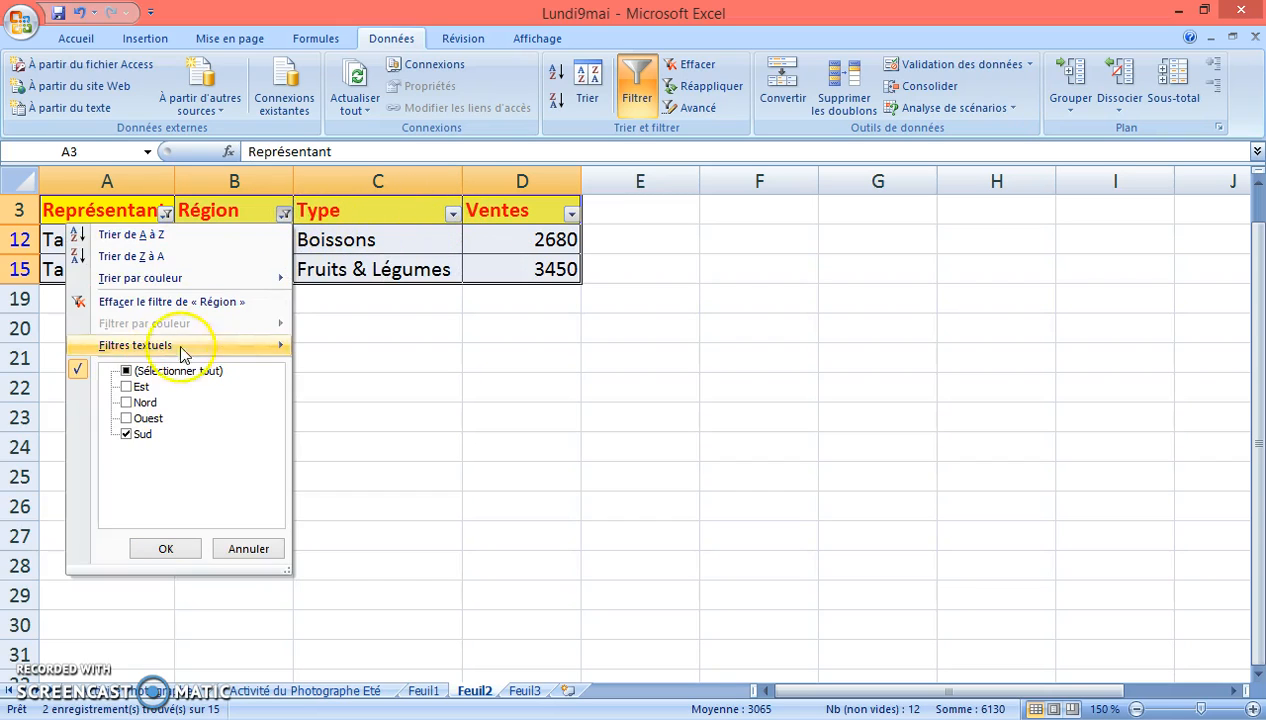
click(126, 371)
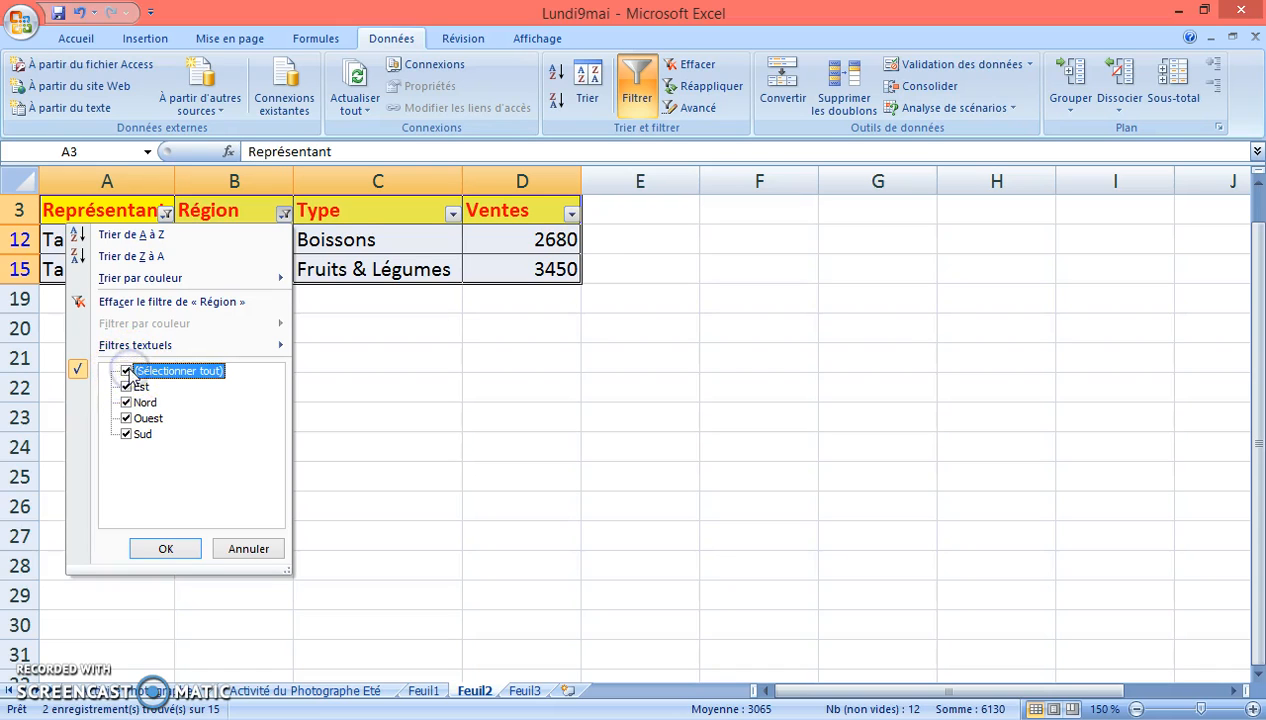
click(166, 550)
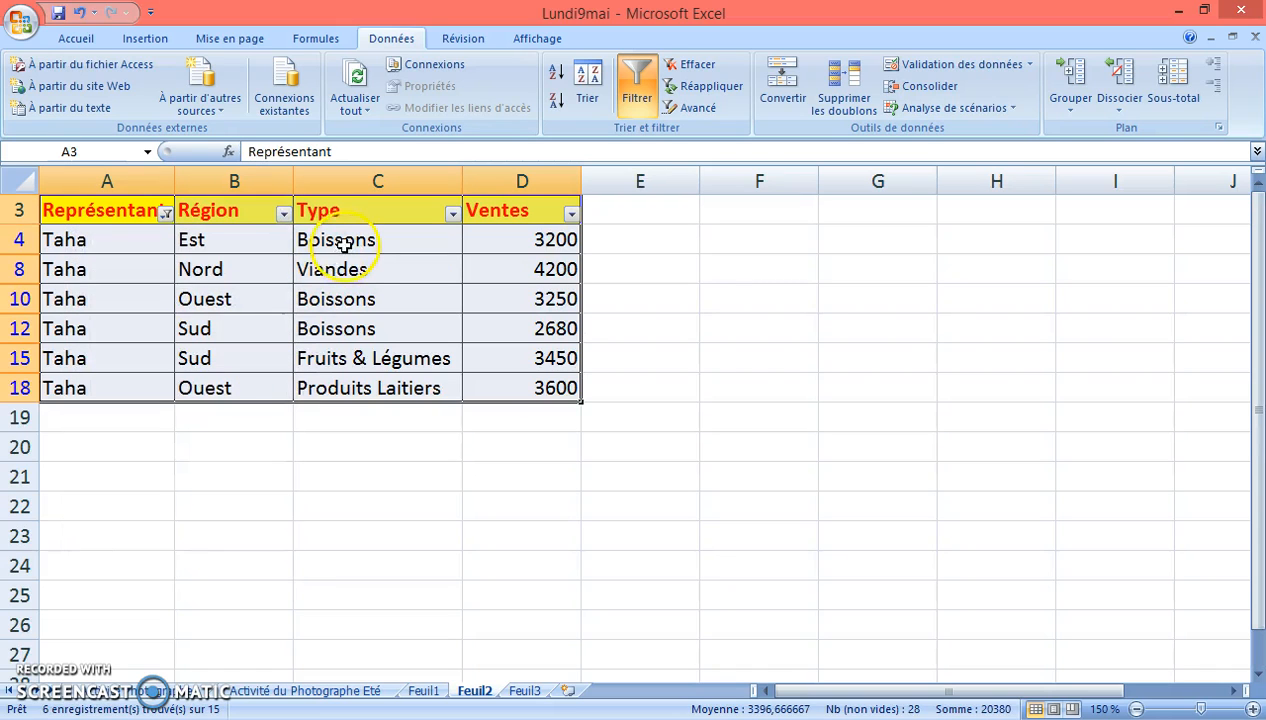
click(166, 214)
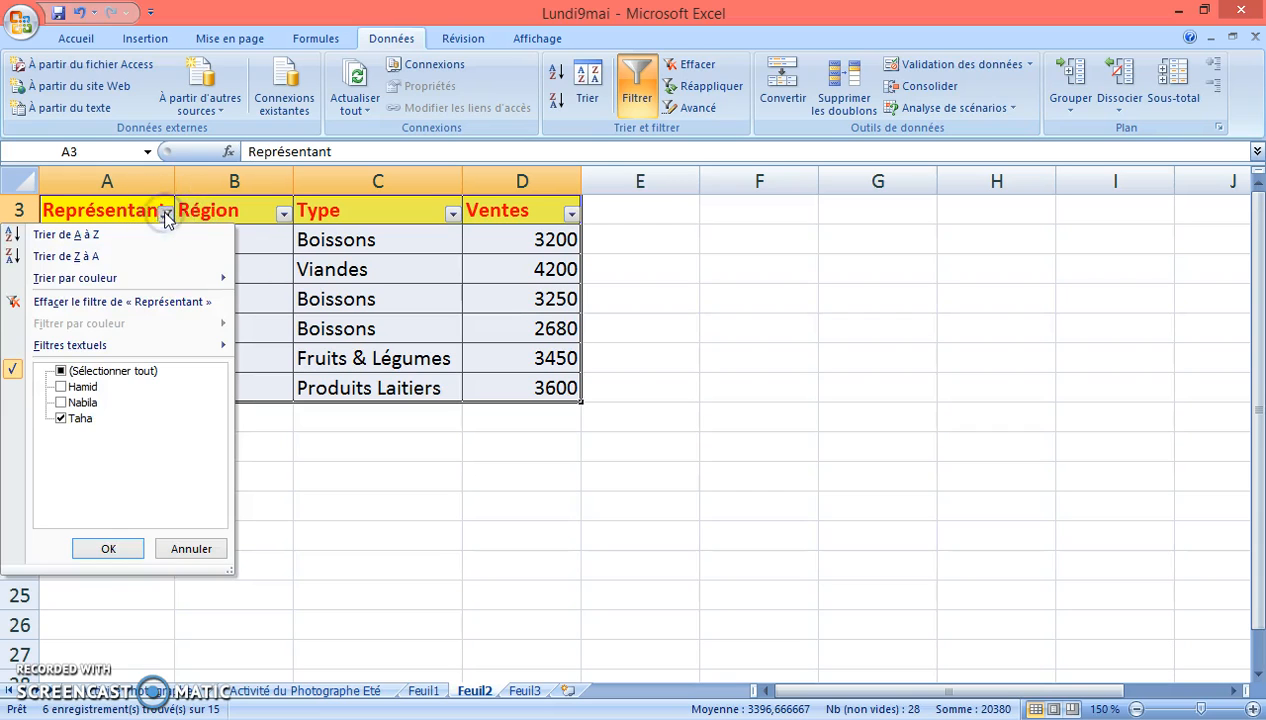
click(114, 372)
click(107, 550)
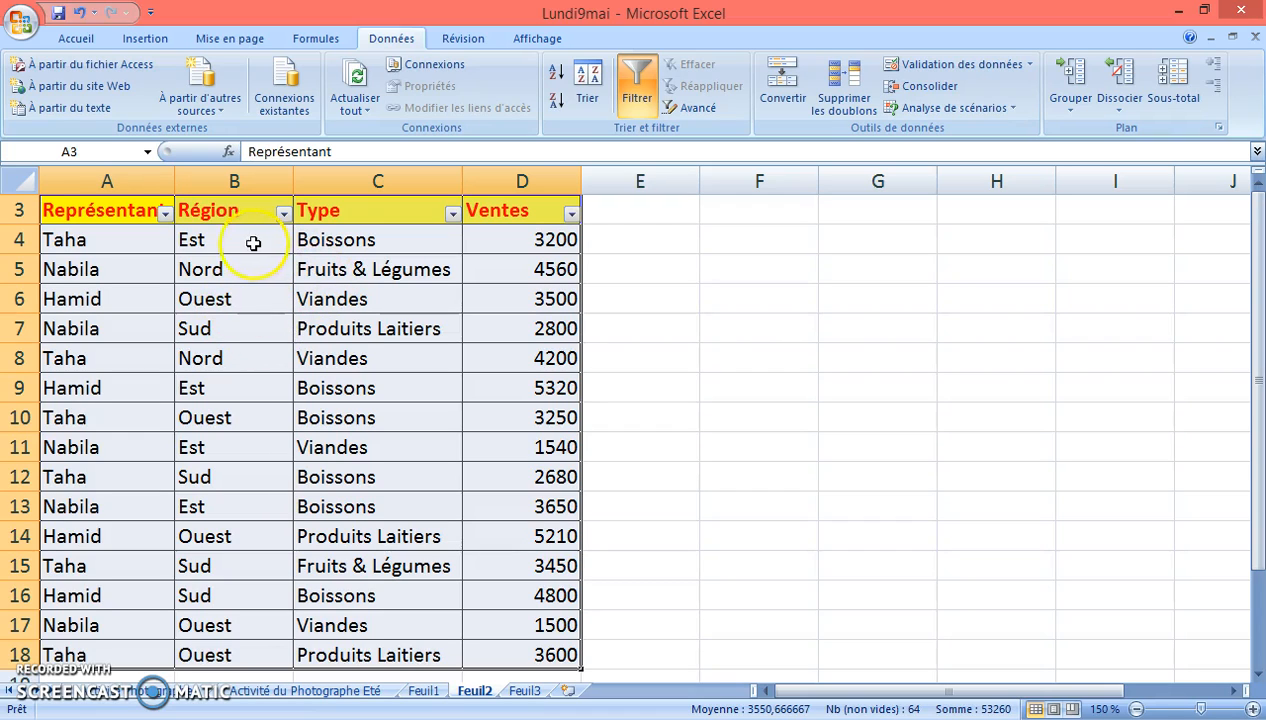
Filter the Représentant column to show only the representative listed in cell A6
click(166, 214)
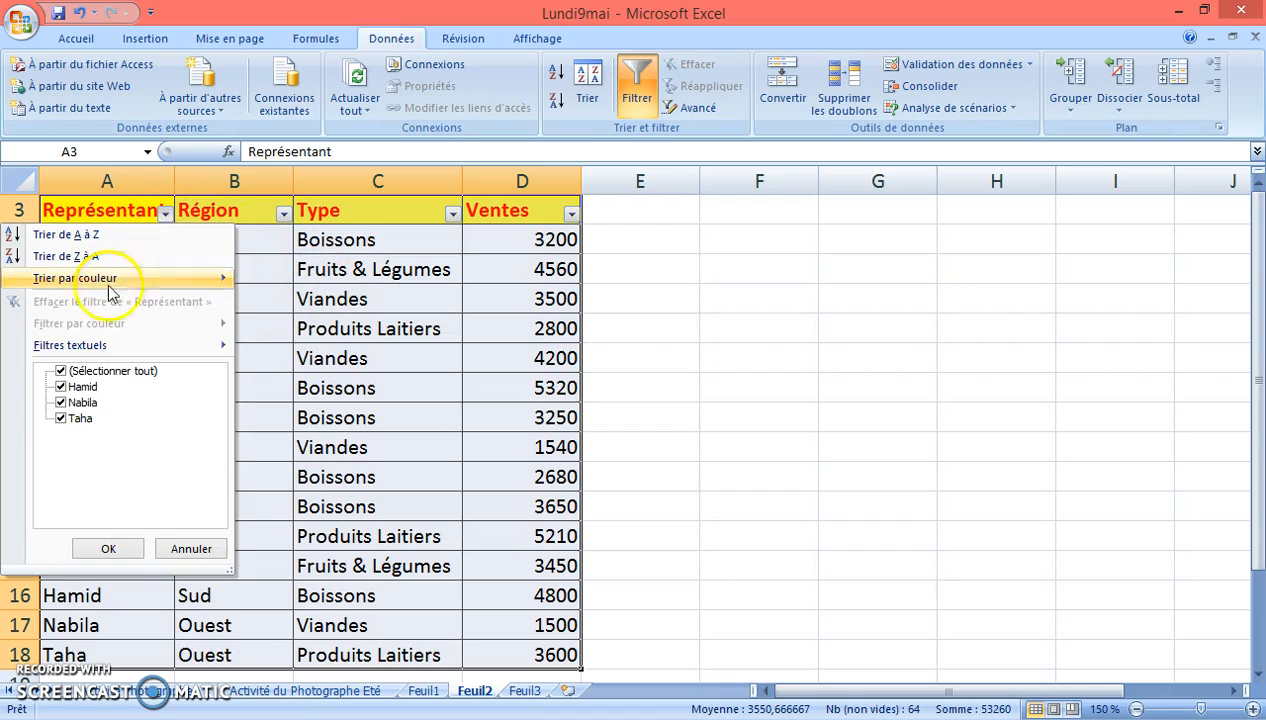
click(96, 373)
click(83, 400)
click(83, 400)
click(83, 388)
click(62, 387)
click(106, 550)
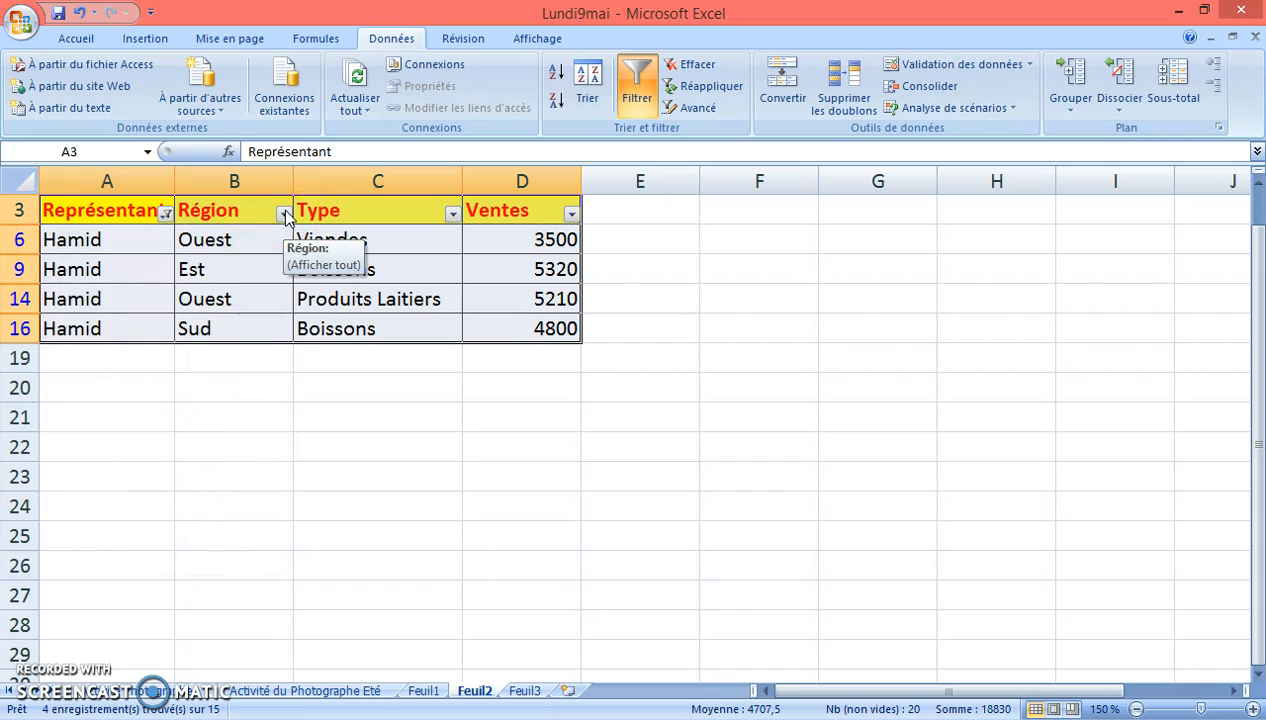
Limit the filtered rows to the Ouest region in the Région column
click(285, 214)
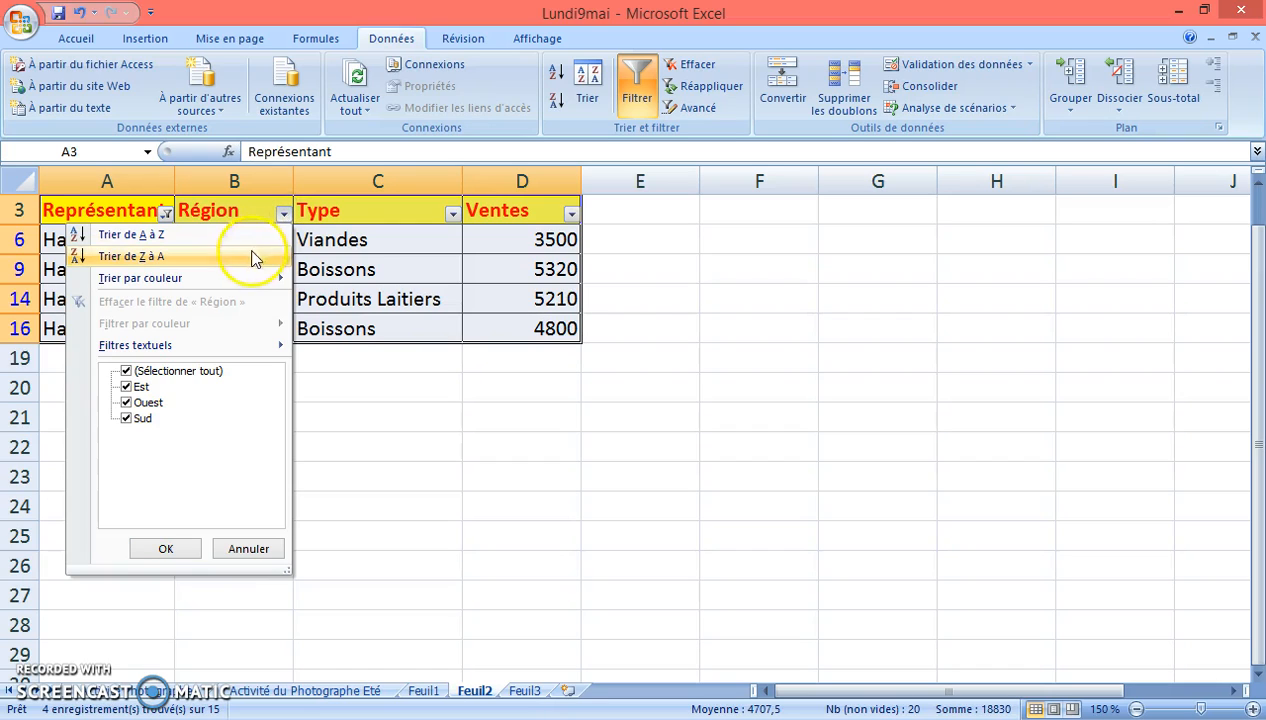
click(126, 419)
click(126, 402)
click(125, 389)
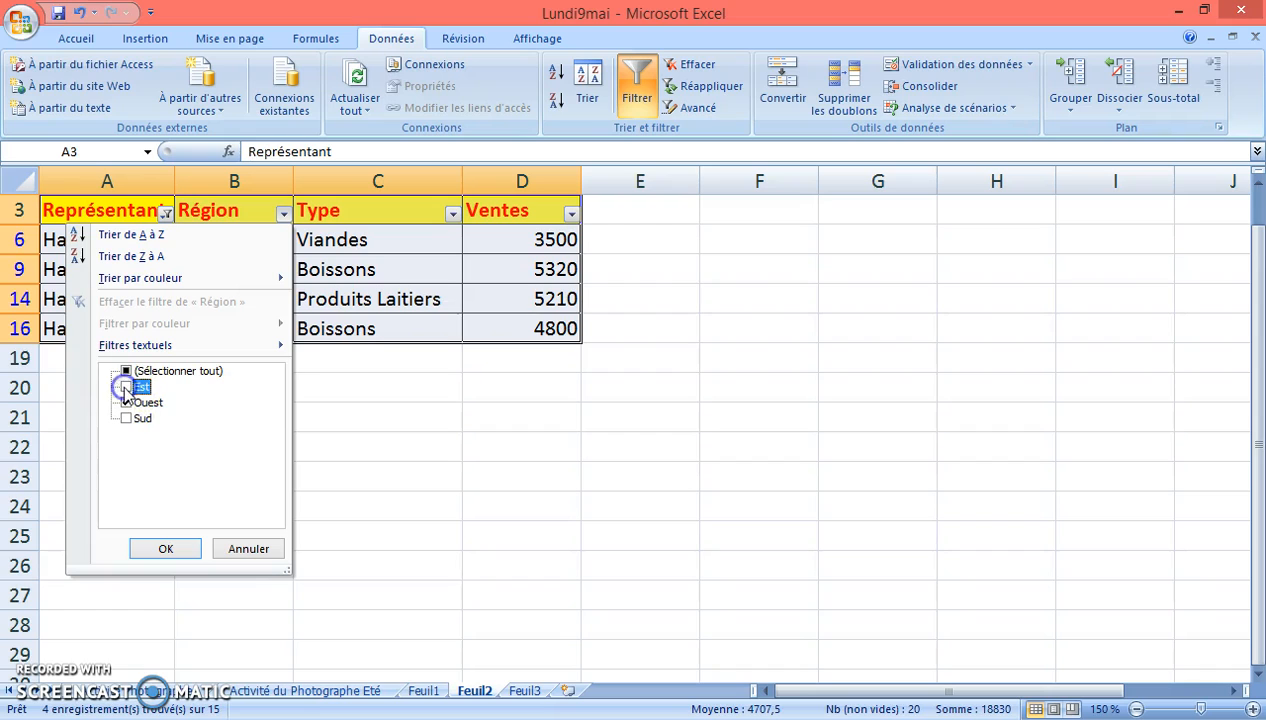
click(172, 550)
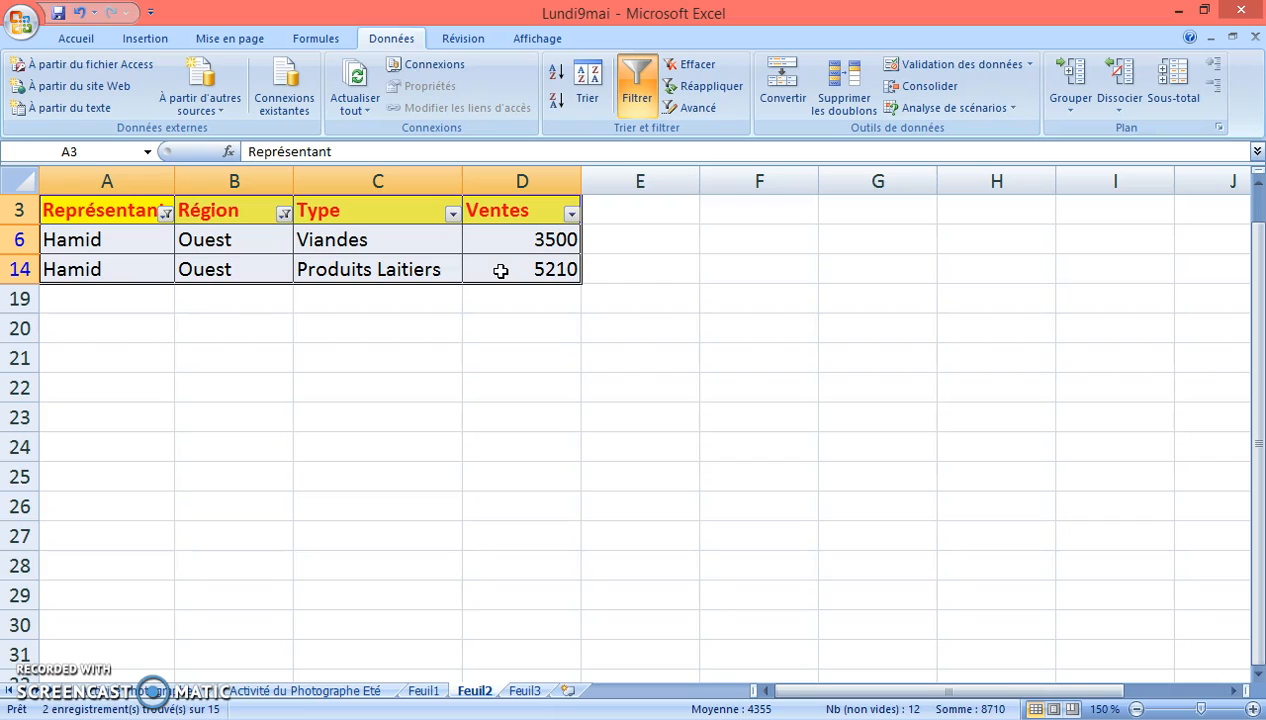
Apply a number filter to the Ventes column for values greater than 5000
click(572, 215)
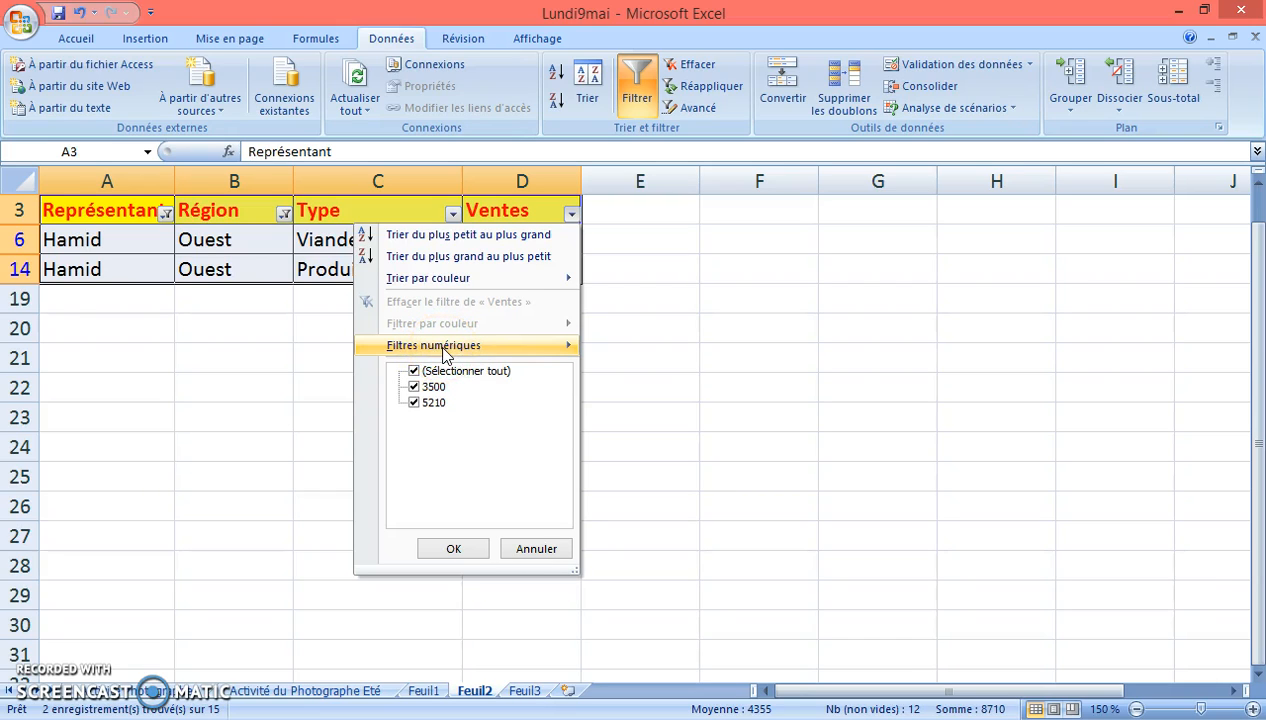
click(544, 348)
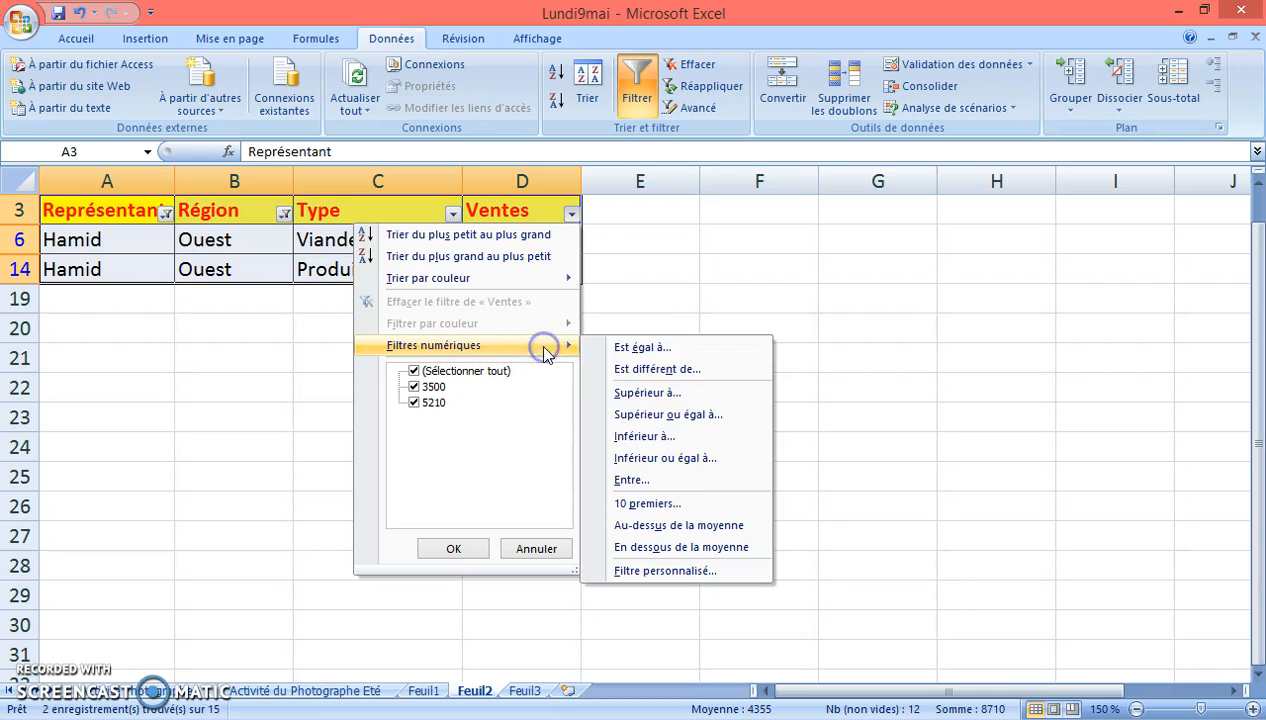
click(683, 397)
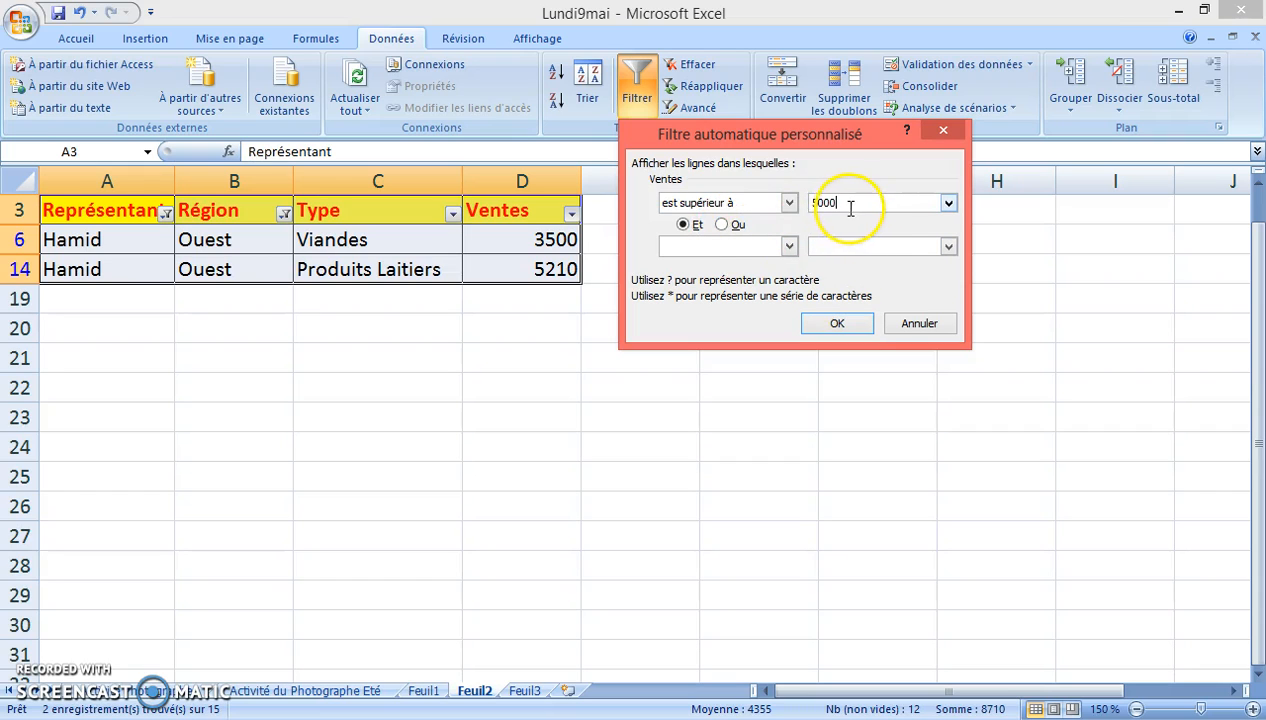
click(837, 323)
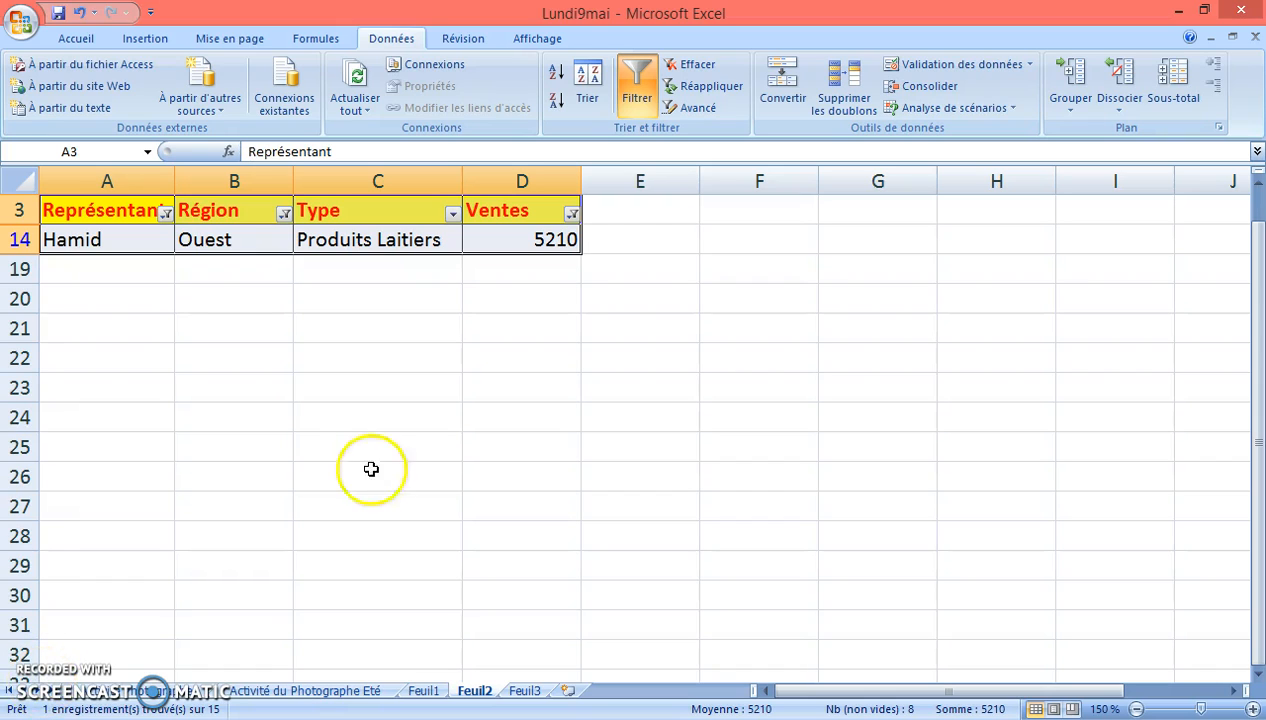
Reset the Ventes, Région and Représentant filters to all values and turn off AutoFilter for the table
click(571, 213)
click(414, 371)
click(453, 549)
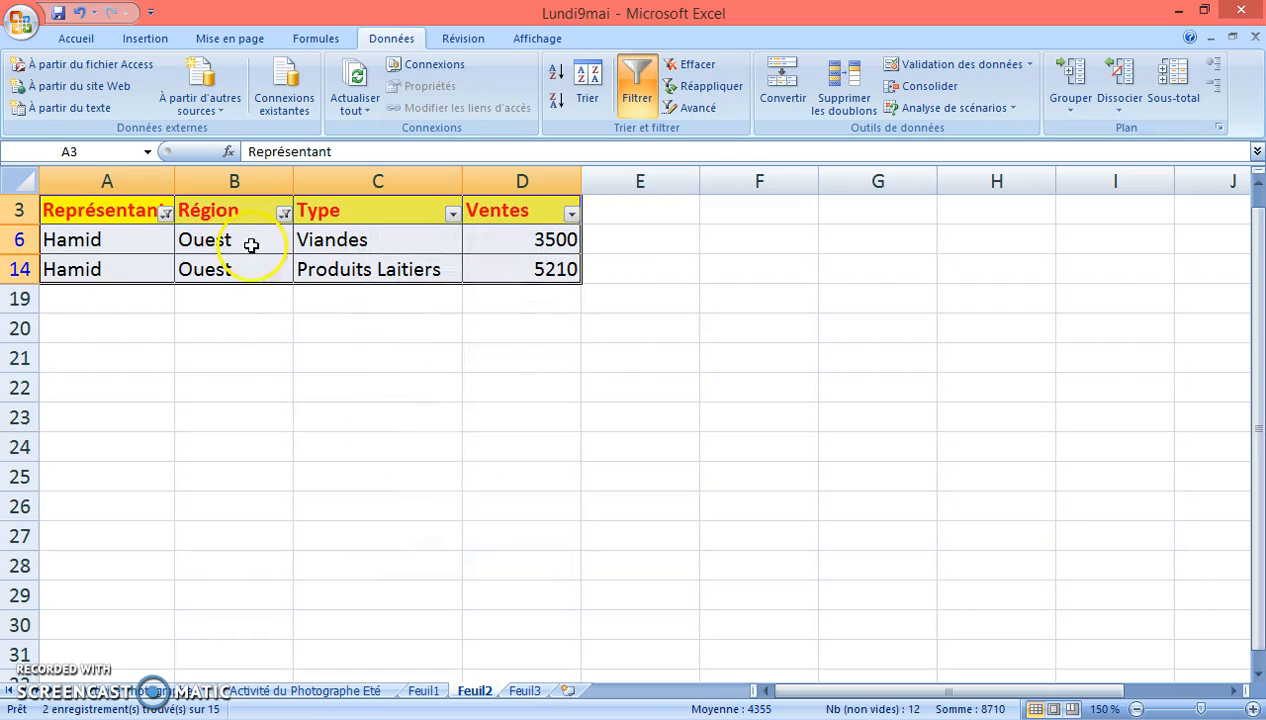
click(284, 213)
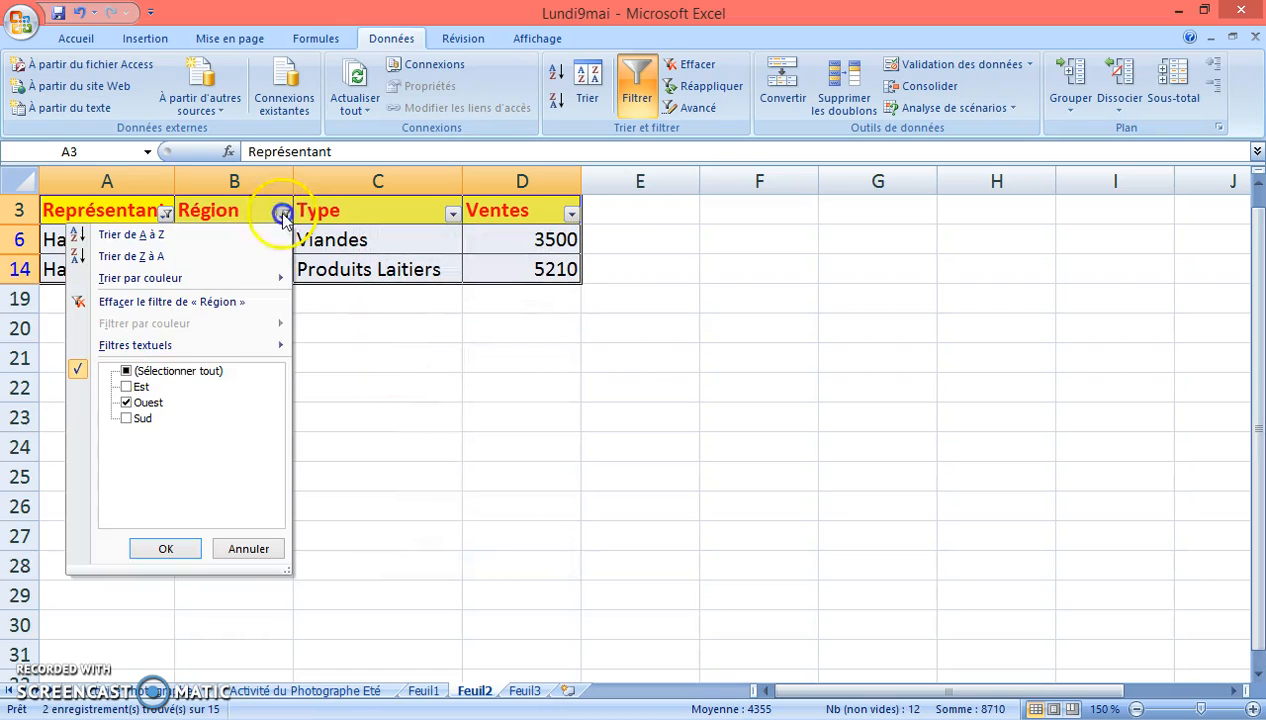
click(165, 370)
click(176, 543)
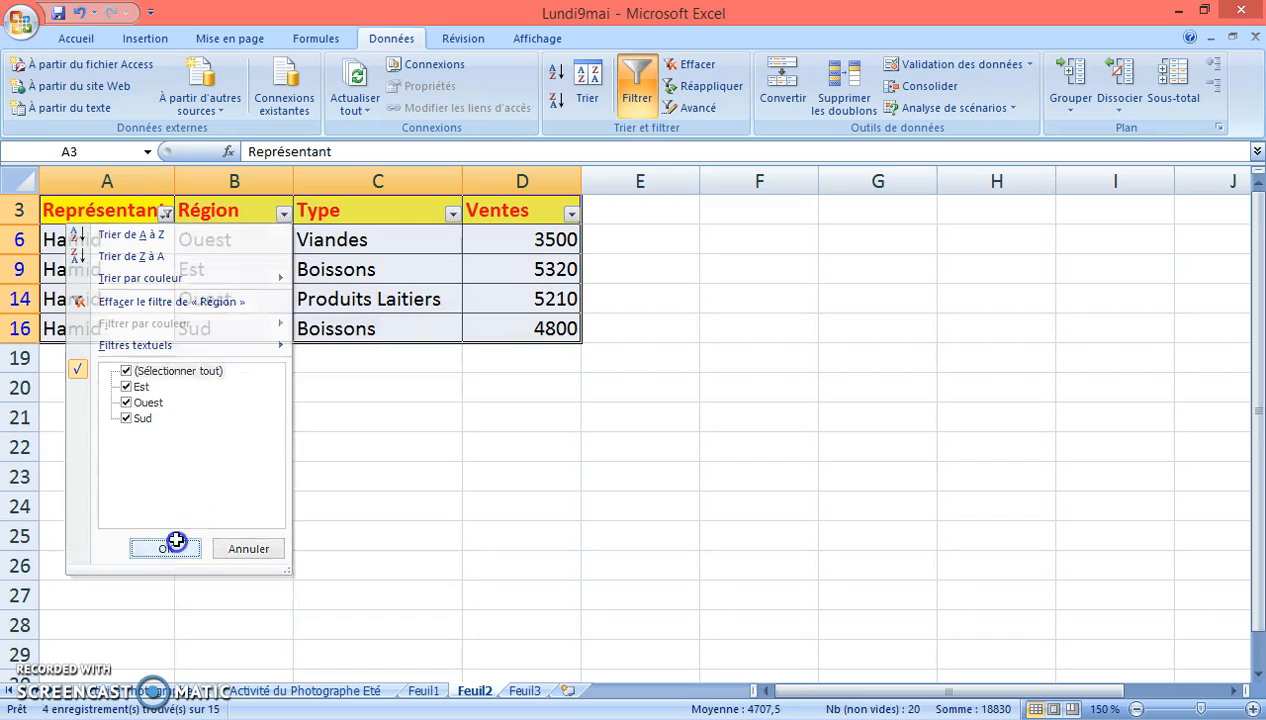
click(165, 213)
click(119, 373)
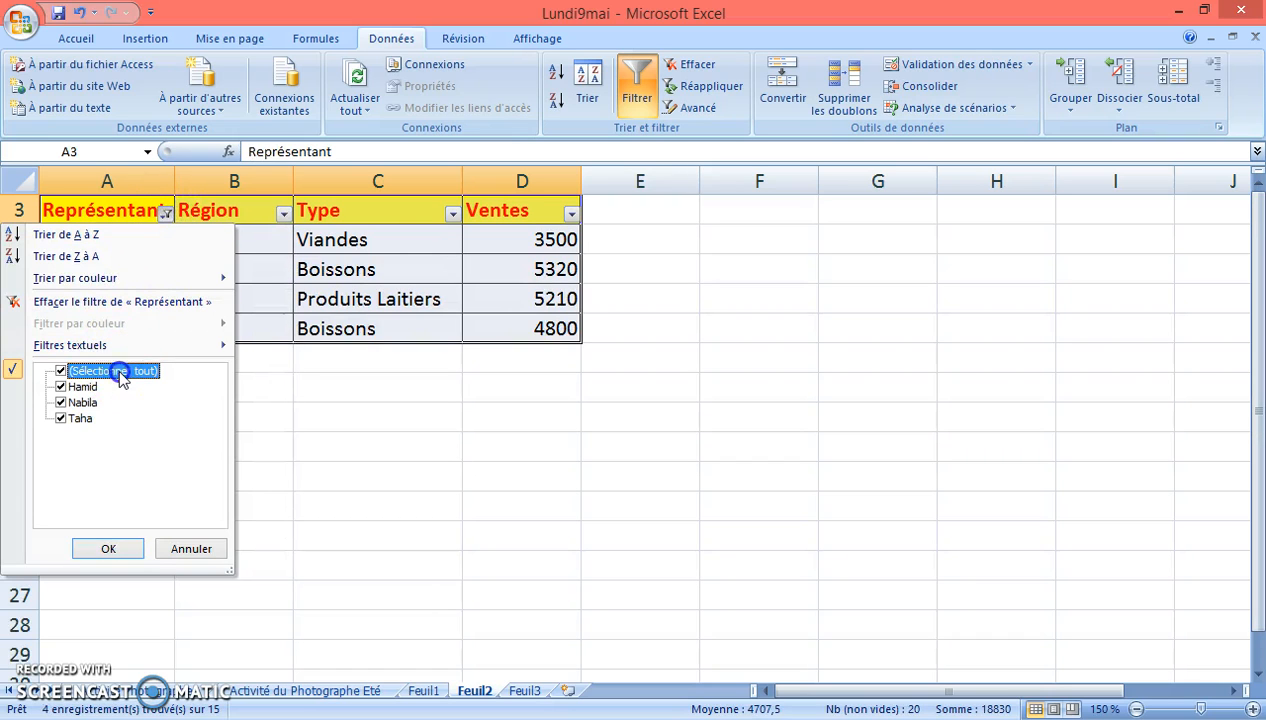
click(122, 552)
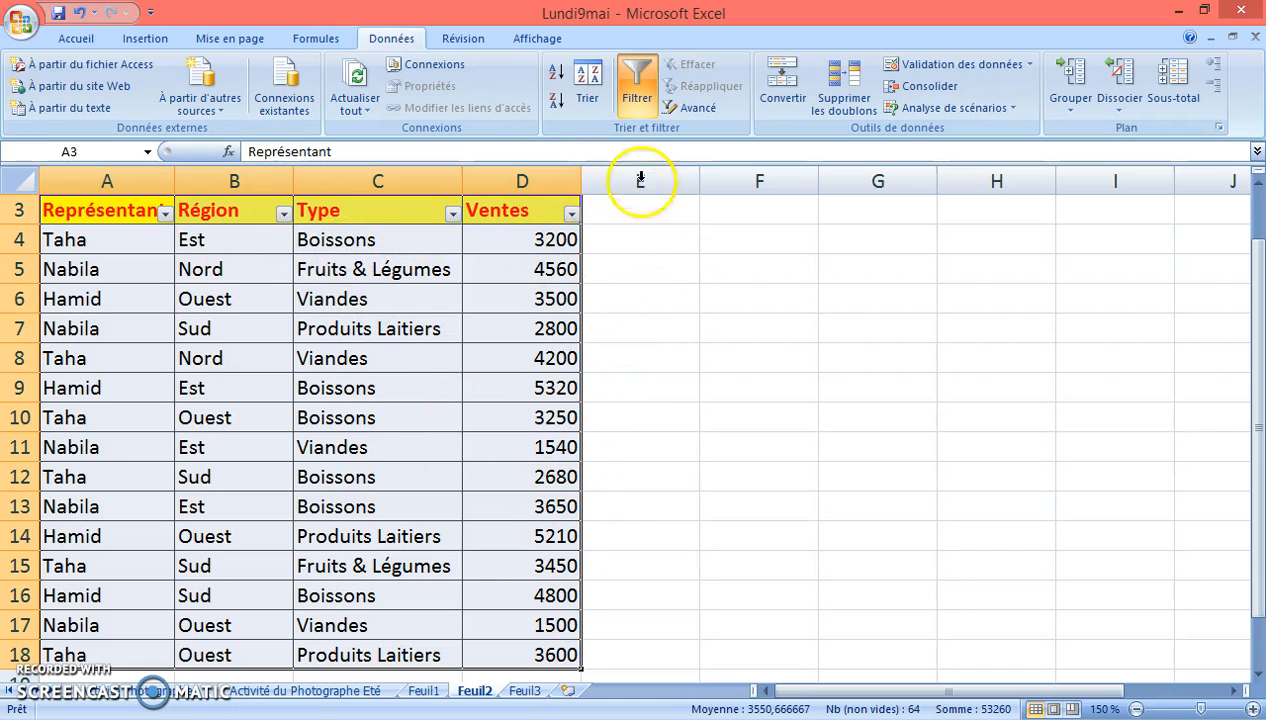
click(636, 95)
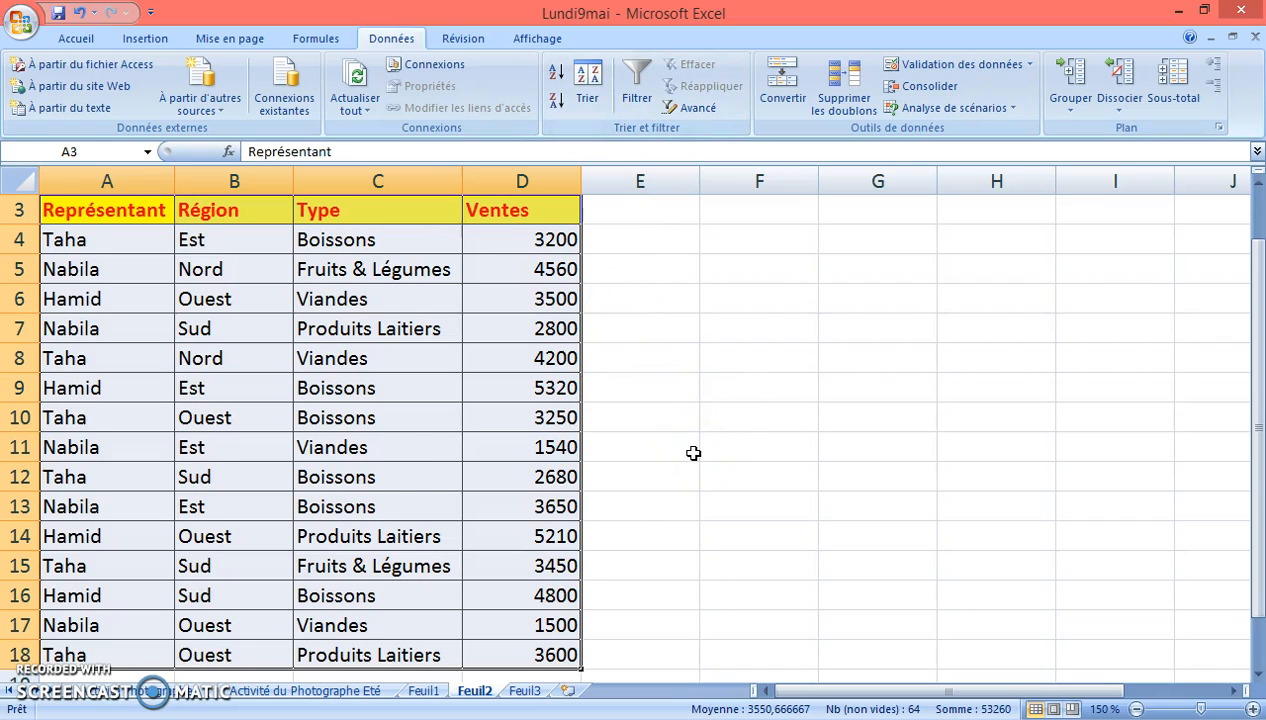
Enter the headers Représentant, région, Type and Ventes in cells A20 to D20 below the sales table
scroll(693, 453, down, 2)
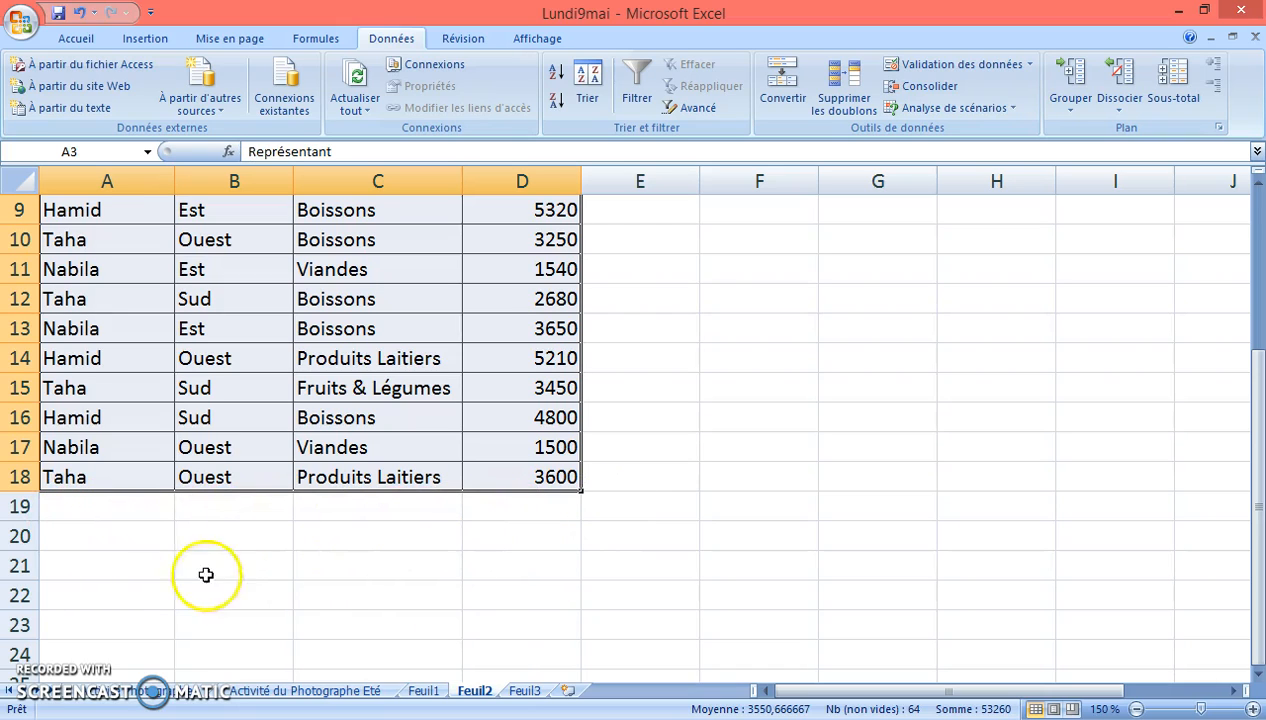
click(88, 536)
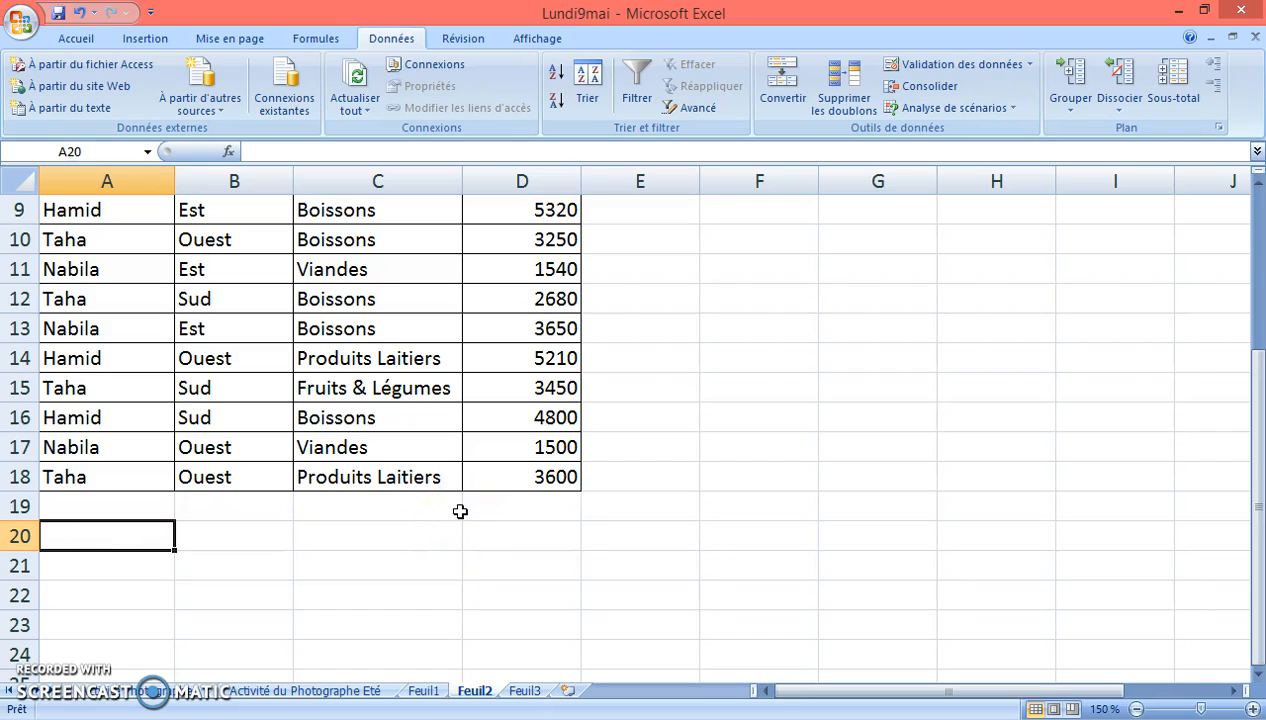
text(Représentant)
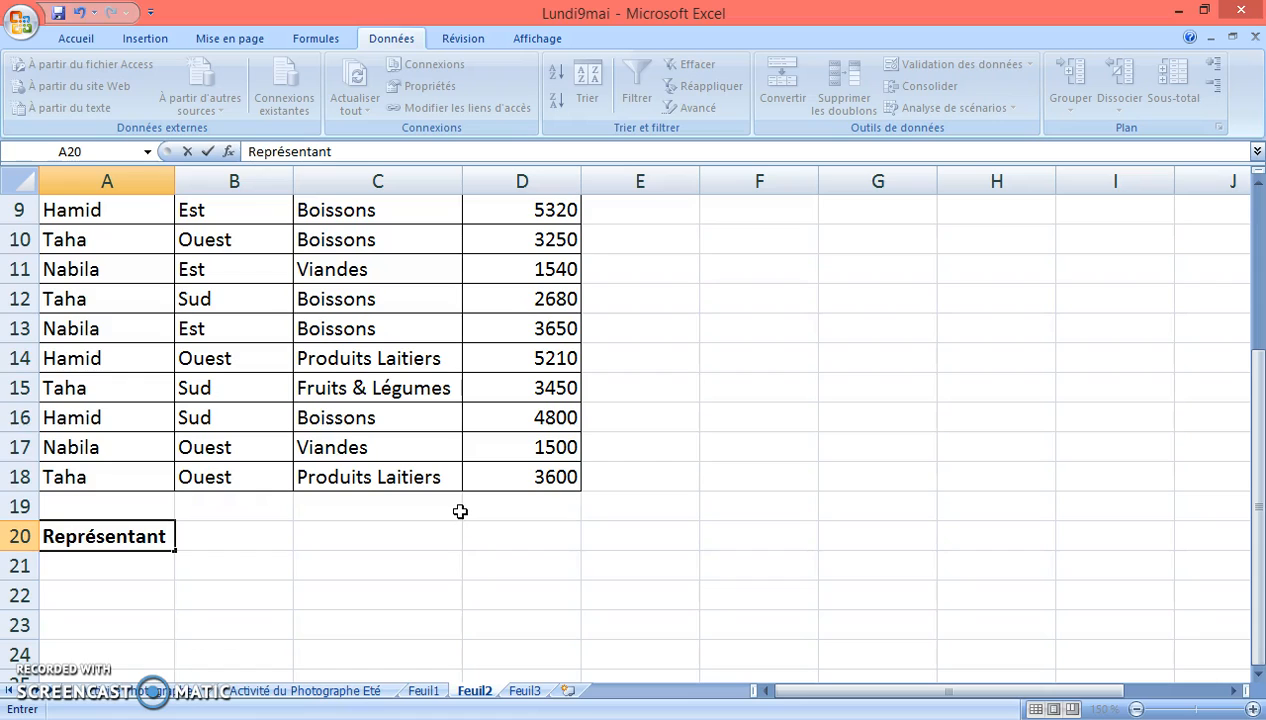
key(Tab)
text(région)
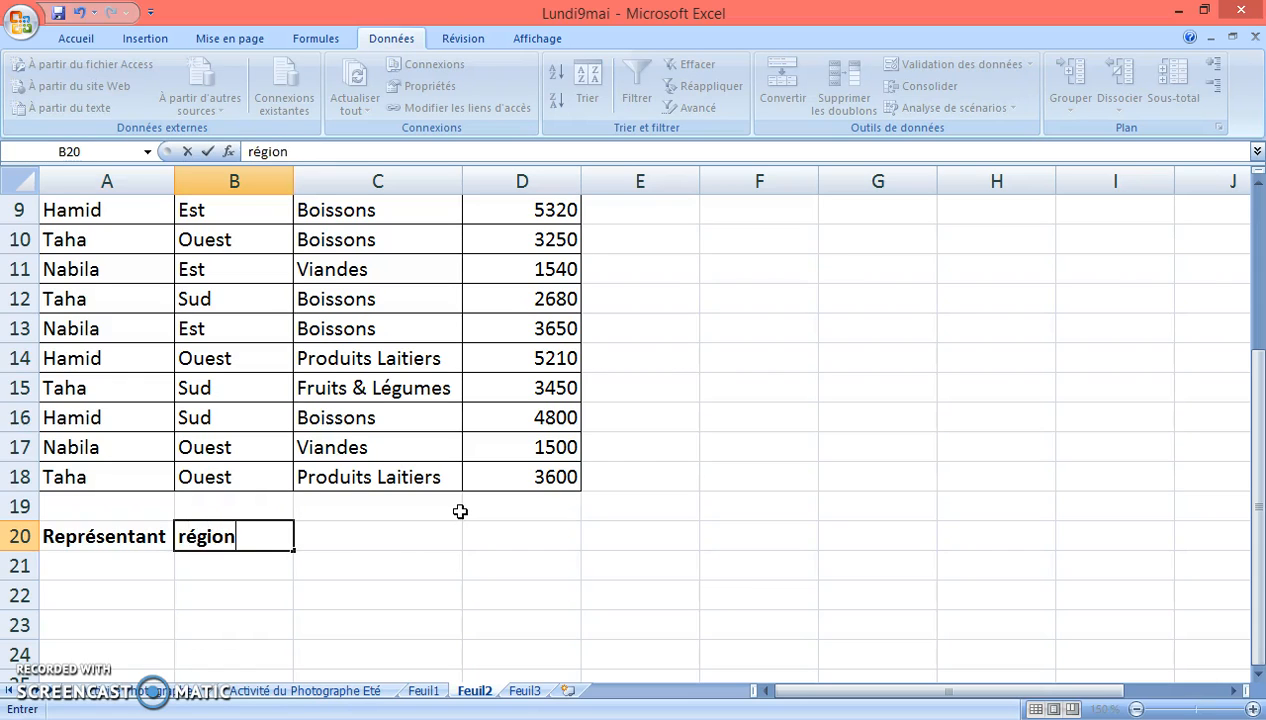
key(Tab)
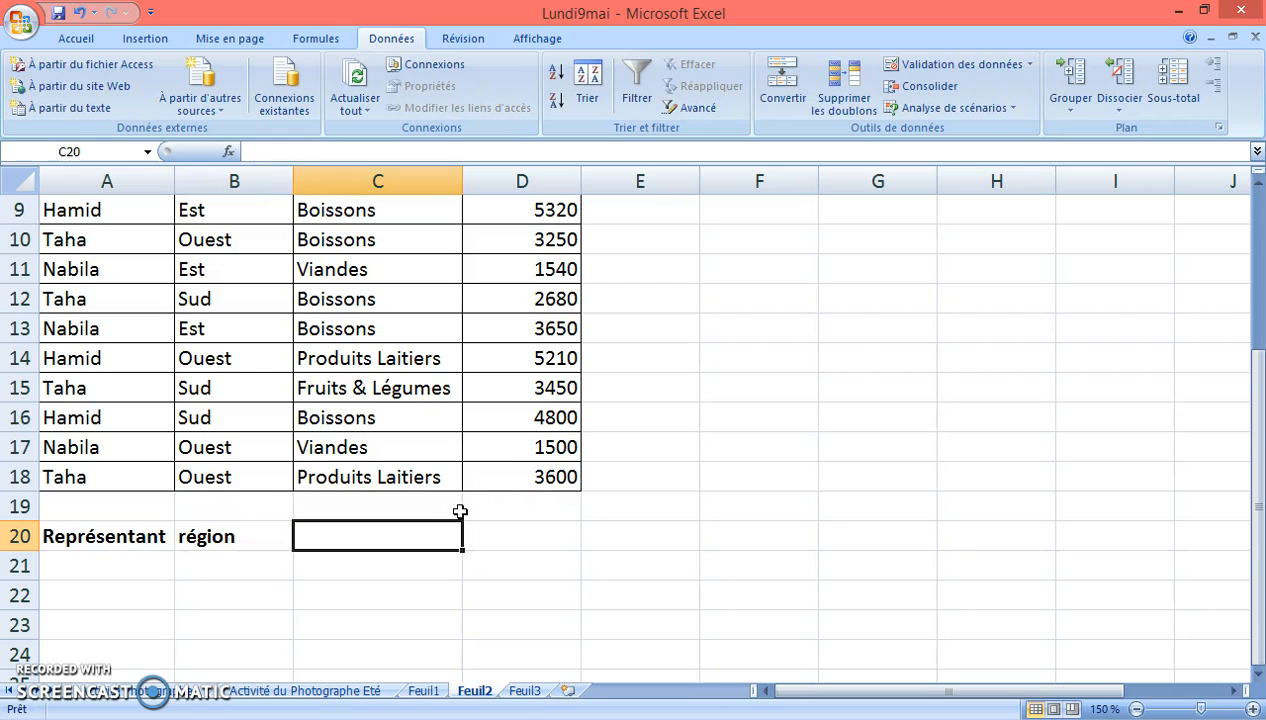
text(Type)
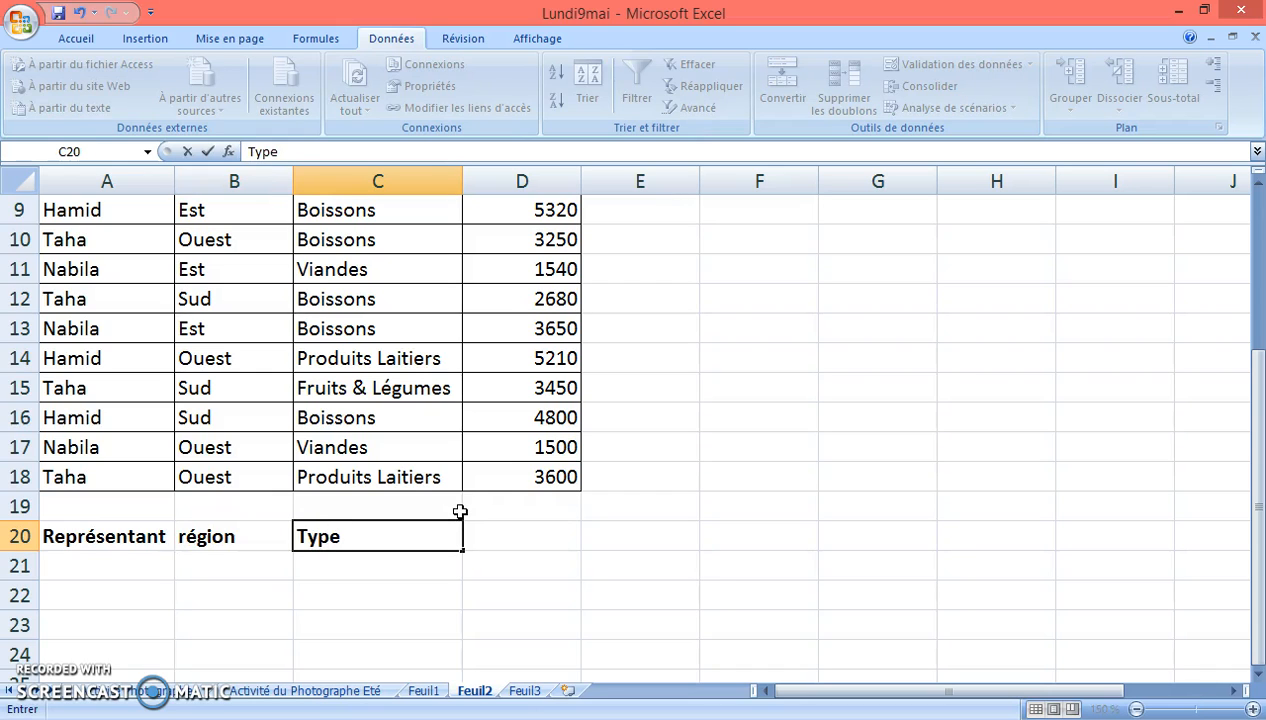
key(Tab)
text(Ven)
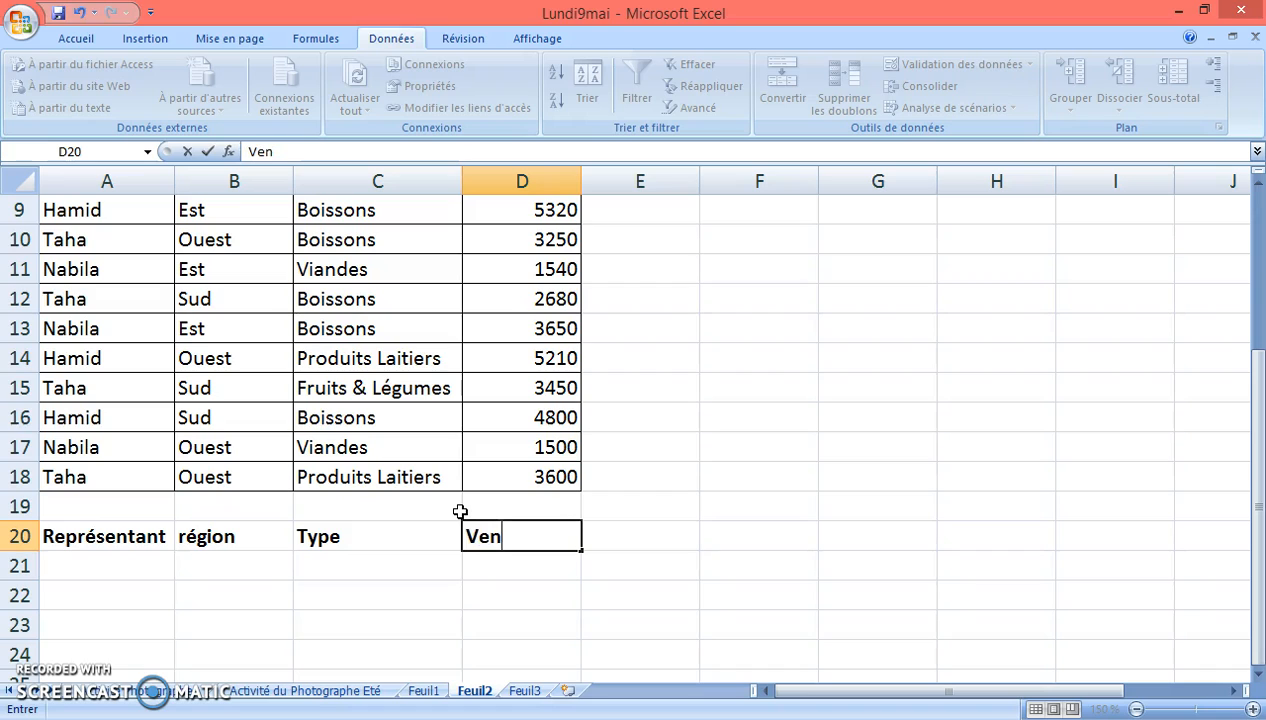
text(tes)
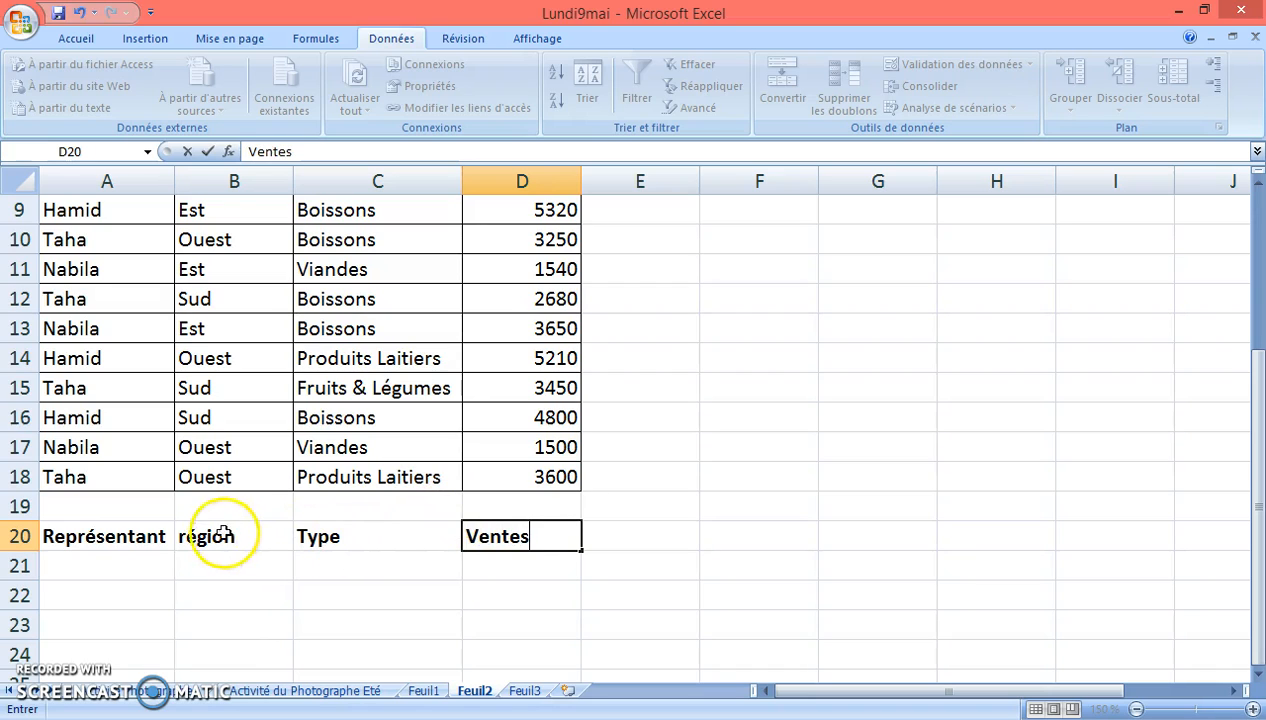
Capitalize the header in cell B20 so that it reads Région
double_click(193, 536)
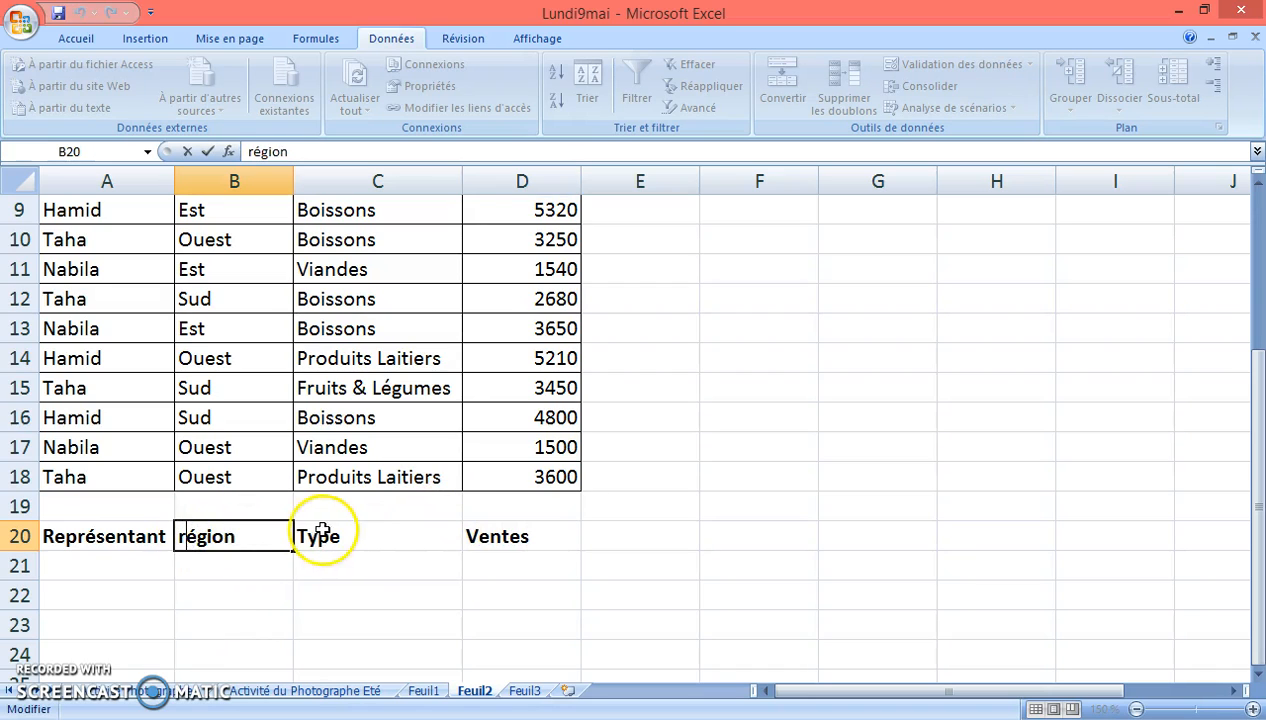
key(BackSpace)
text(R)
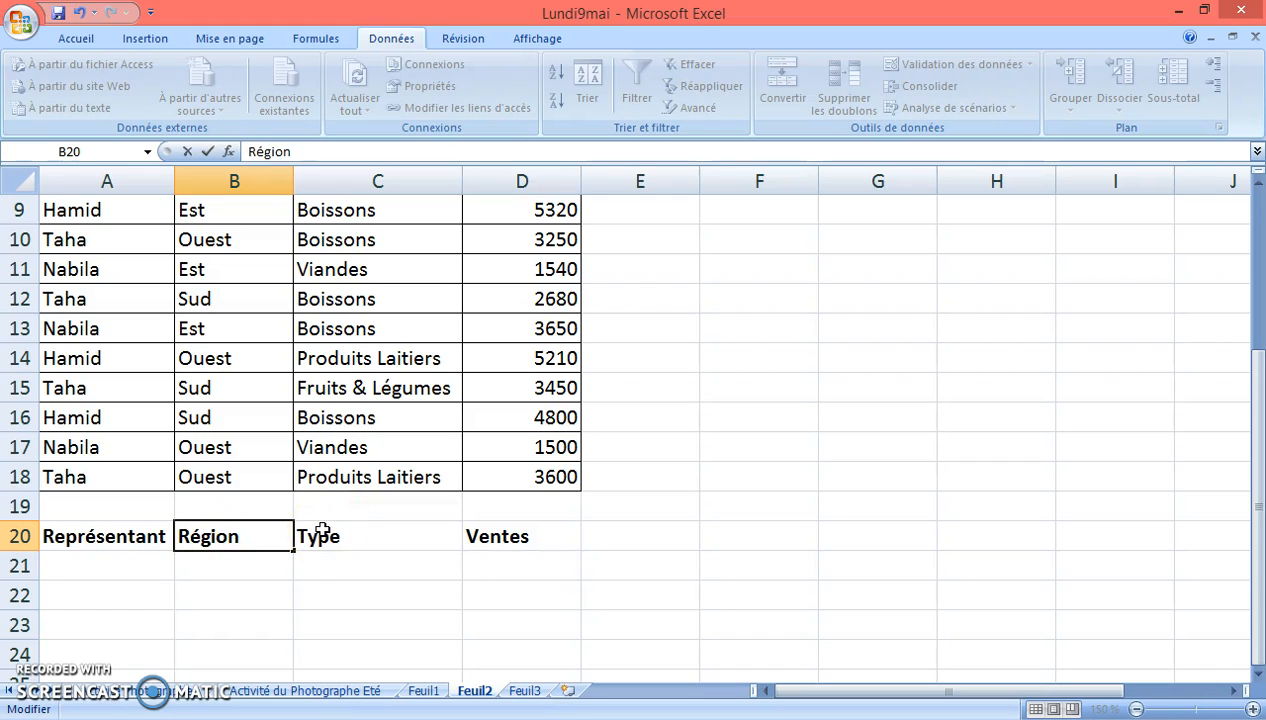
key(Return)
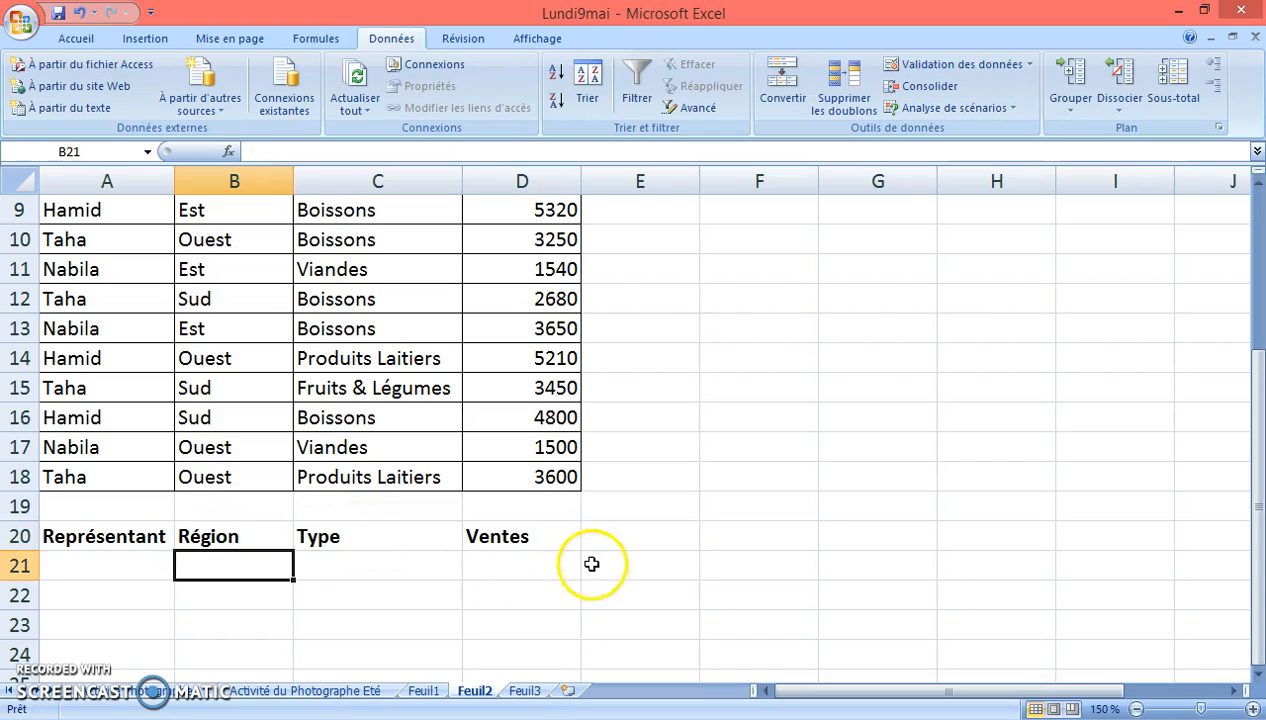
drag(118, 532, 500, 540)
scroll(469, 457, up, 1)
scroll(469, 457, up, 1)
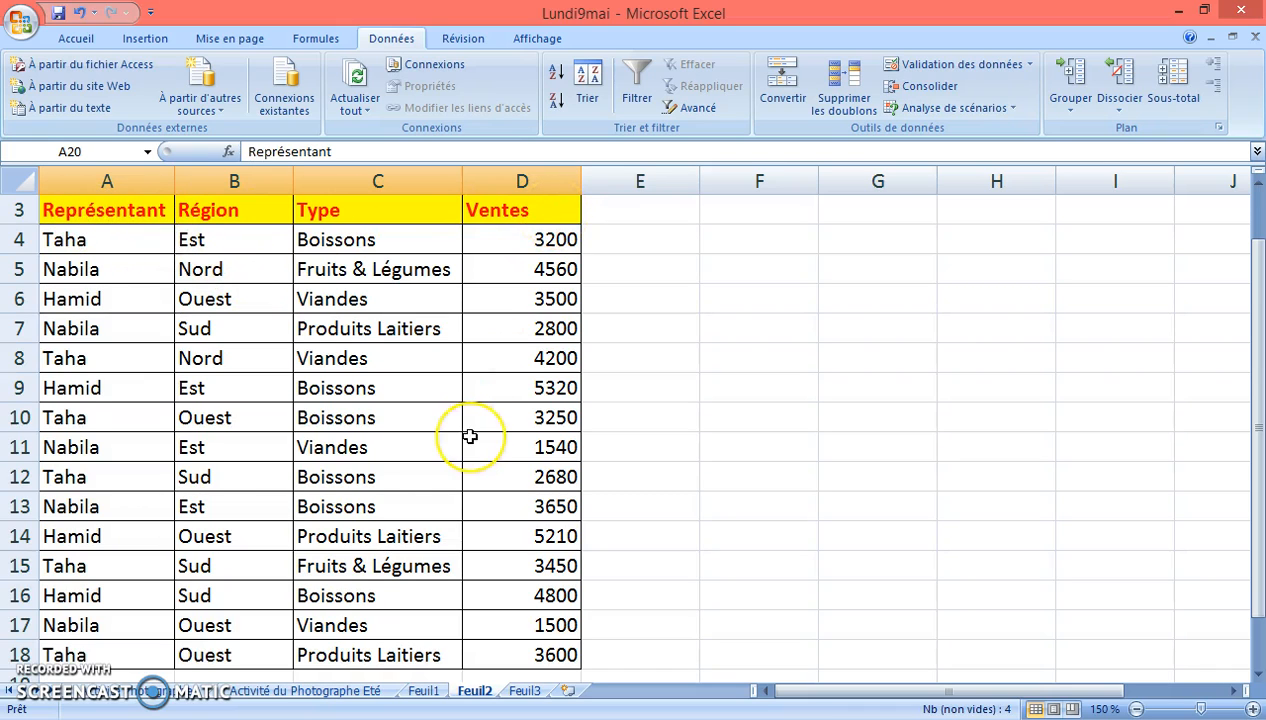
scroll(469, 434, down, 4)
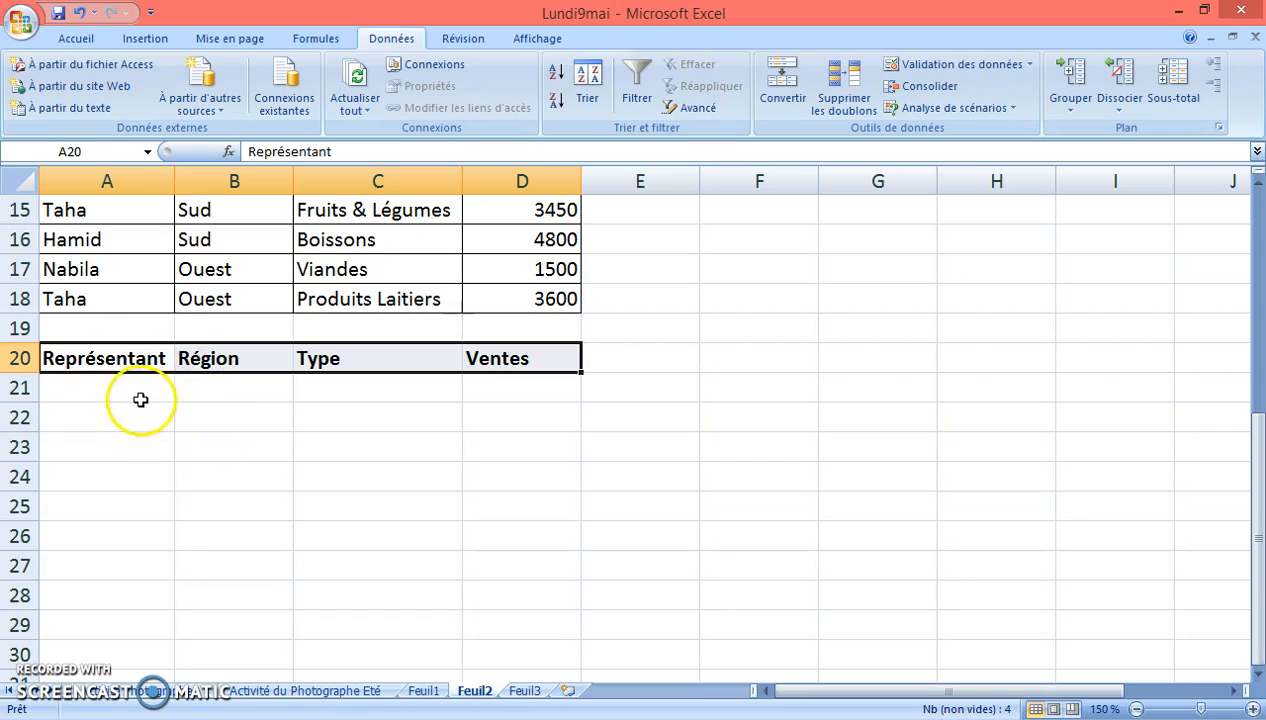
click(102, 390)
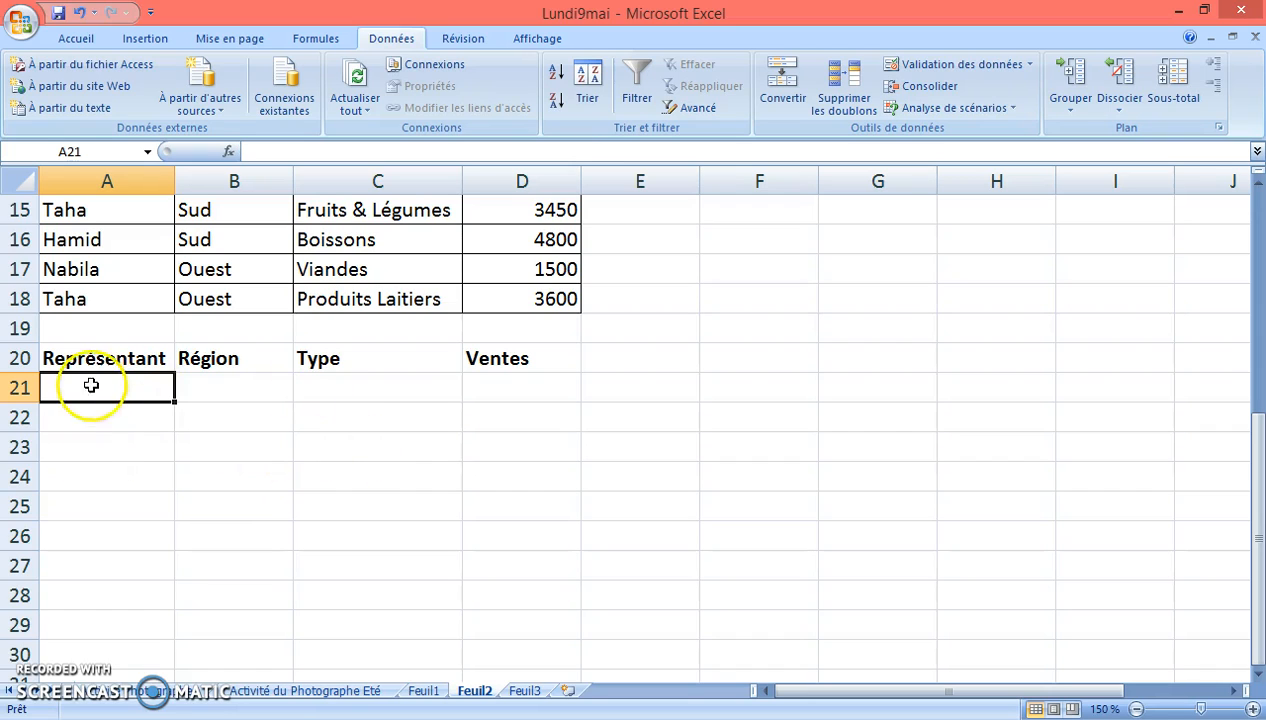
drag(90, 362, 534, 450)
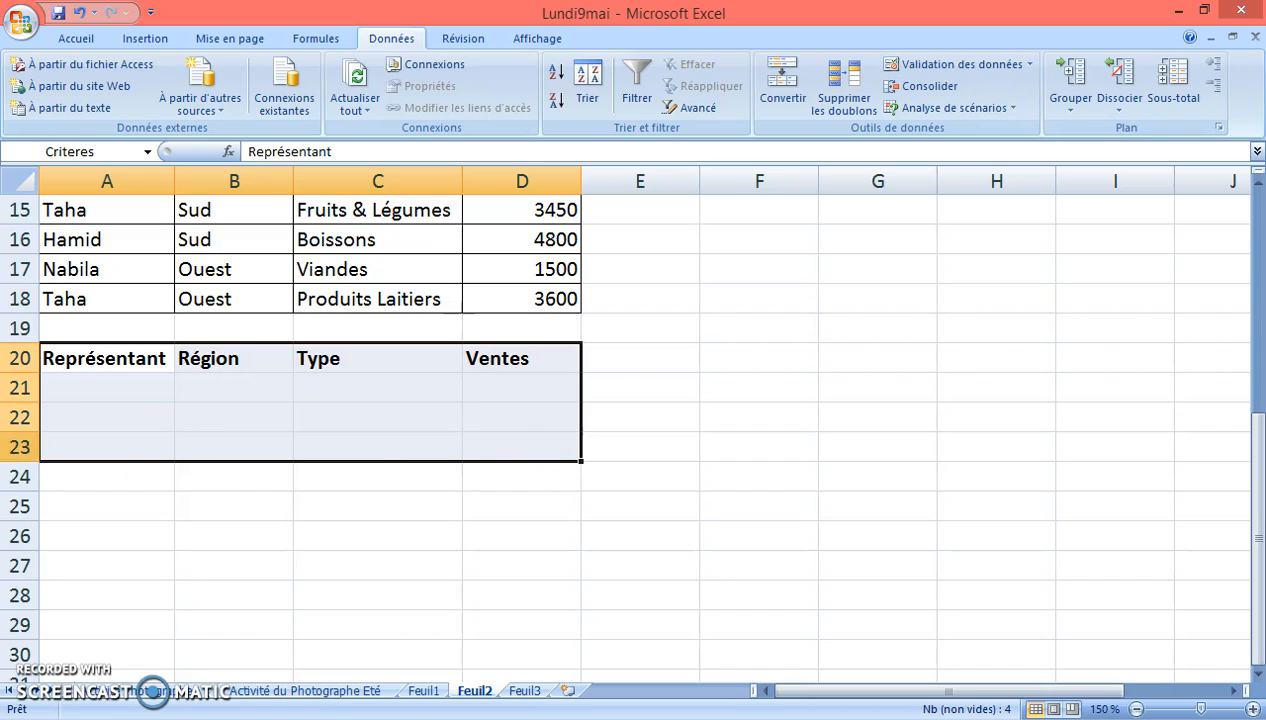
Fill in the criteria rows with the representative's name from A18 in cell A21 and Boissons in cell C22
click(109, 386)
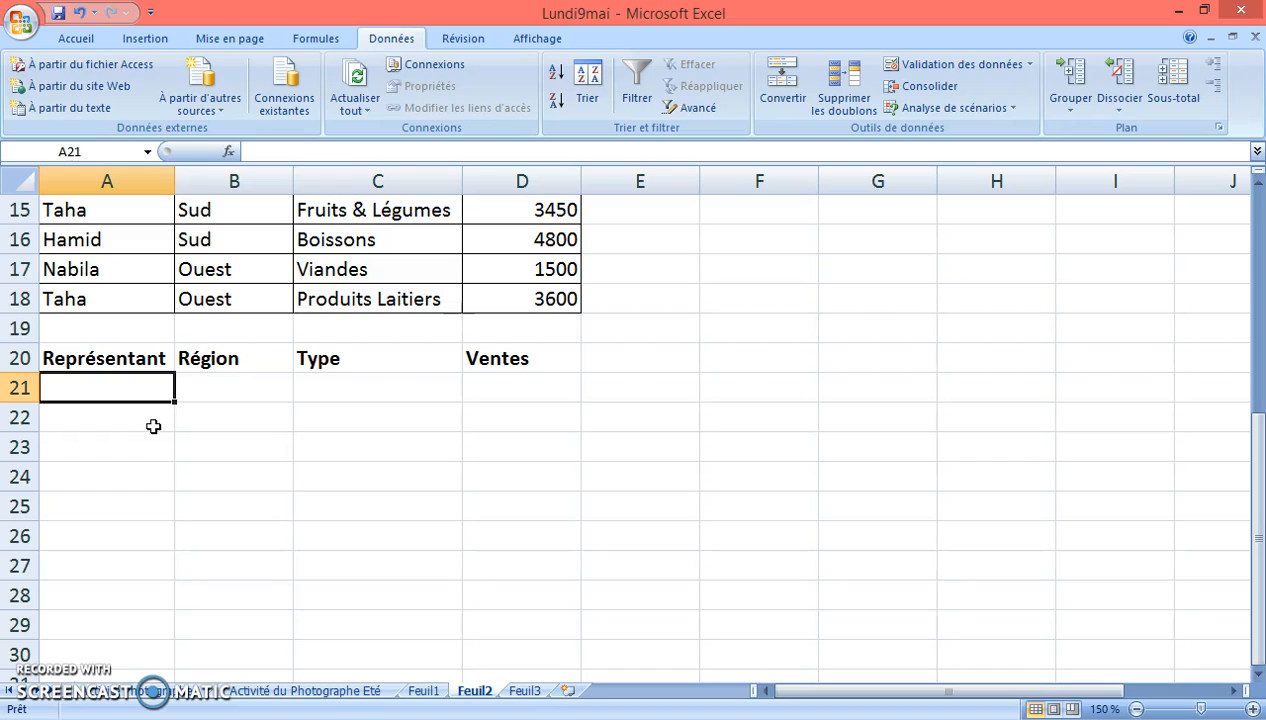
text(Taha)
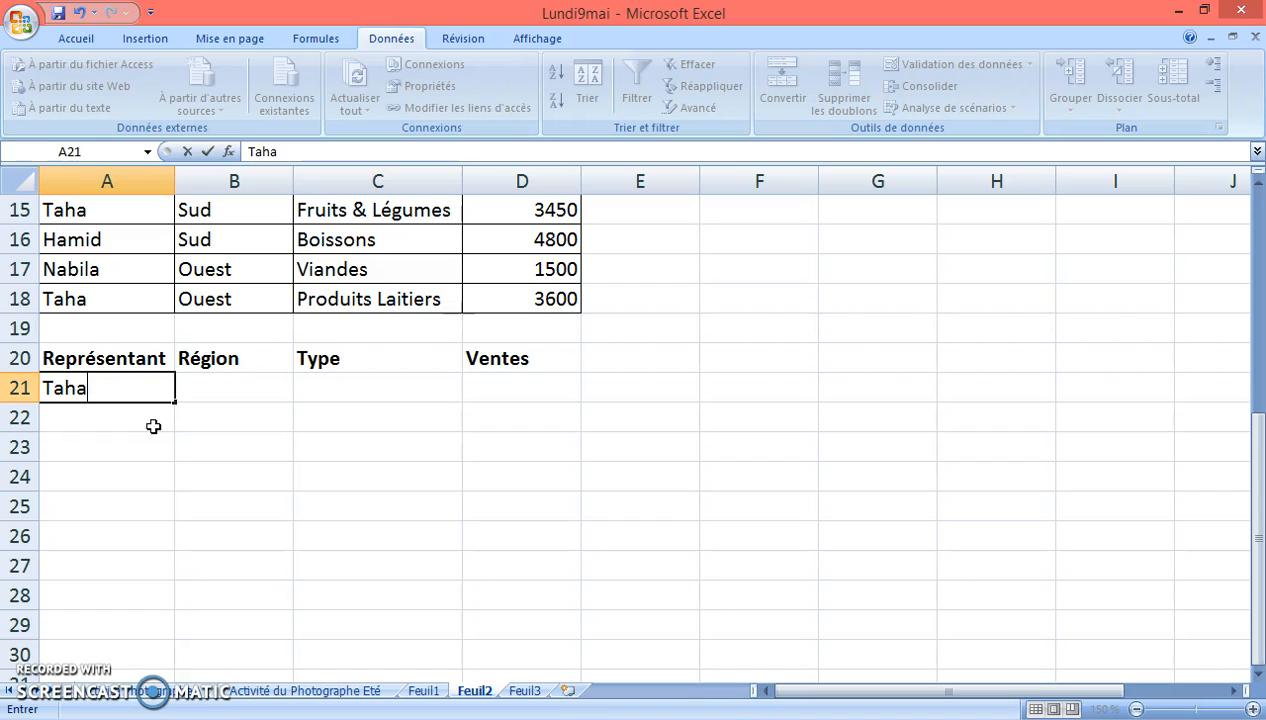
key(Return)
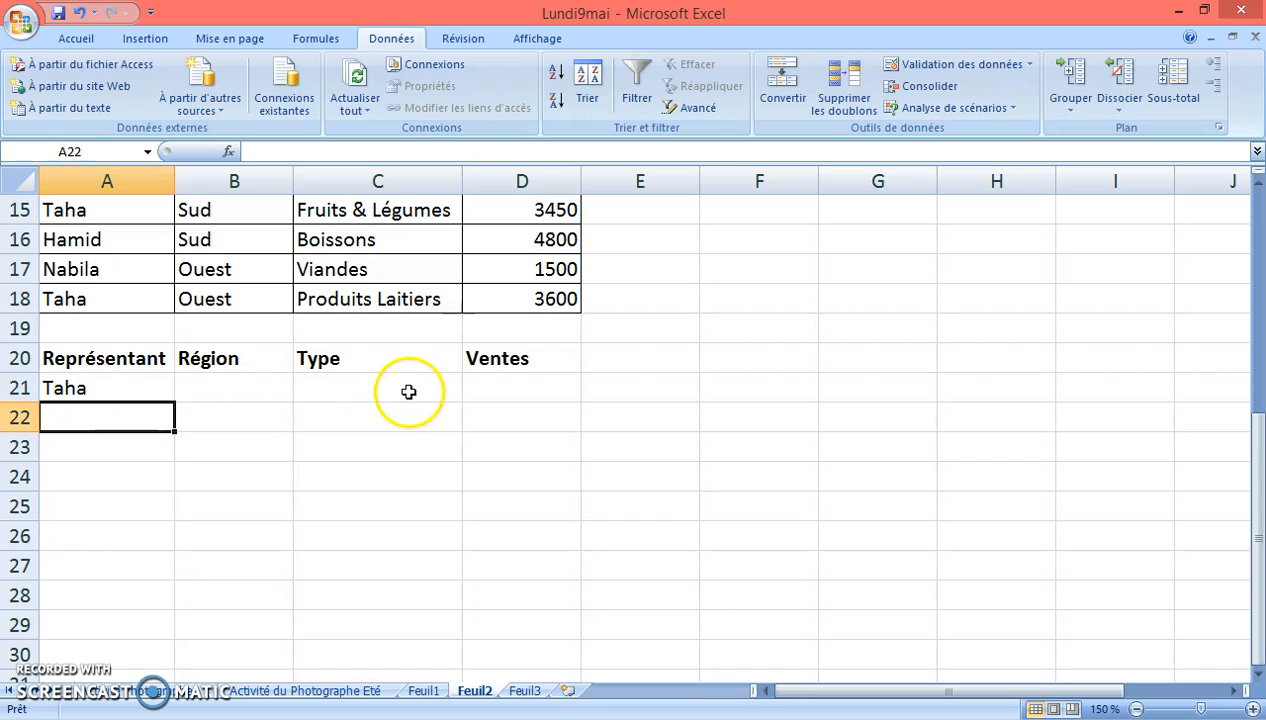
click(373, 393)
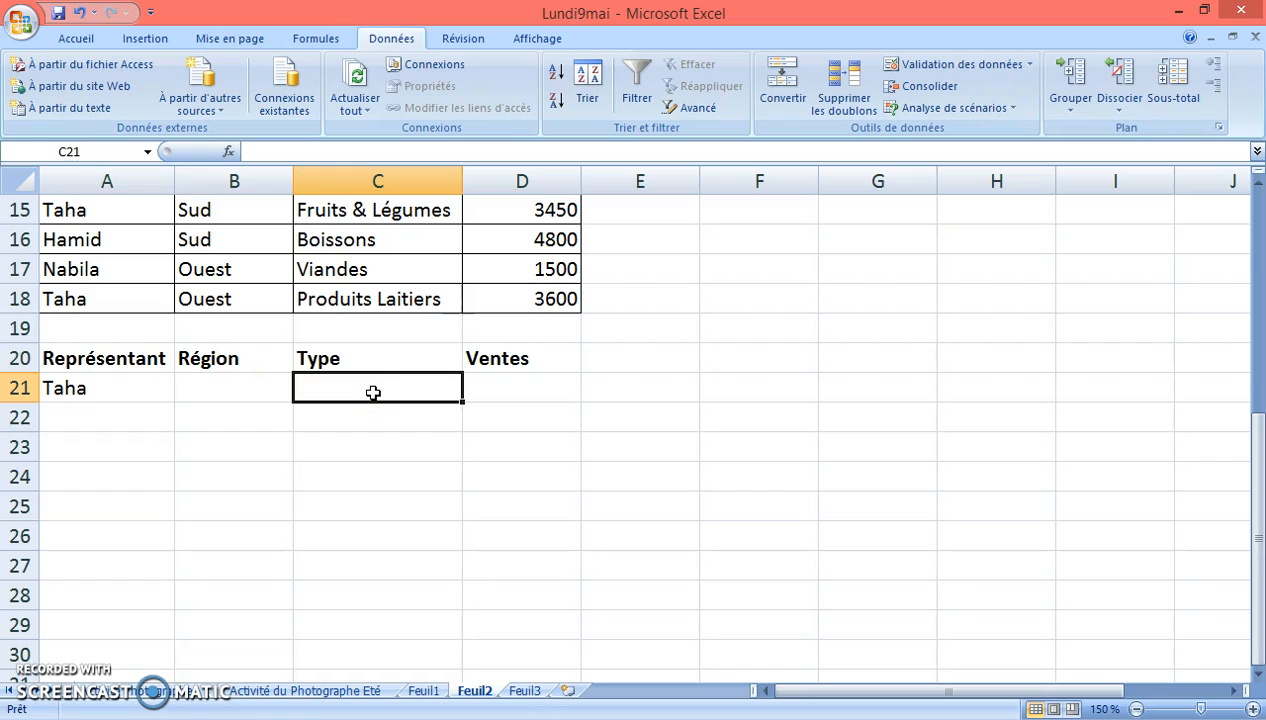
click(371, 420)
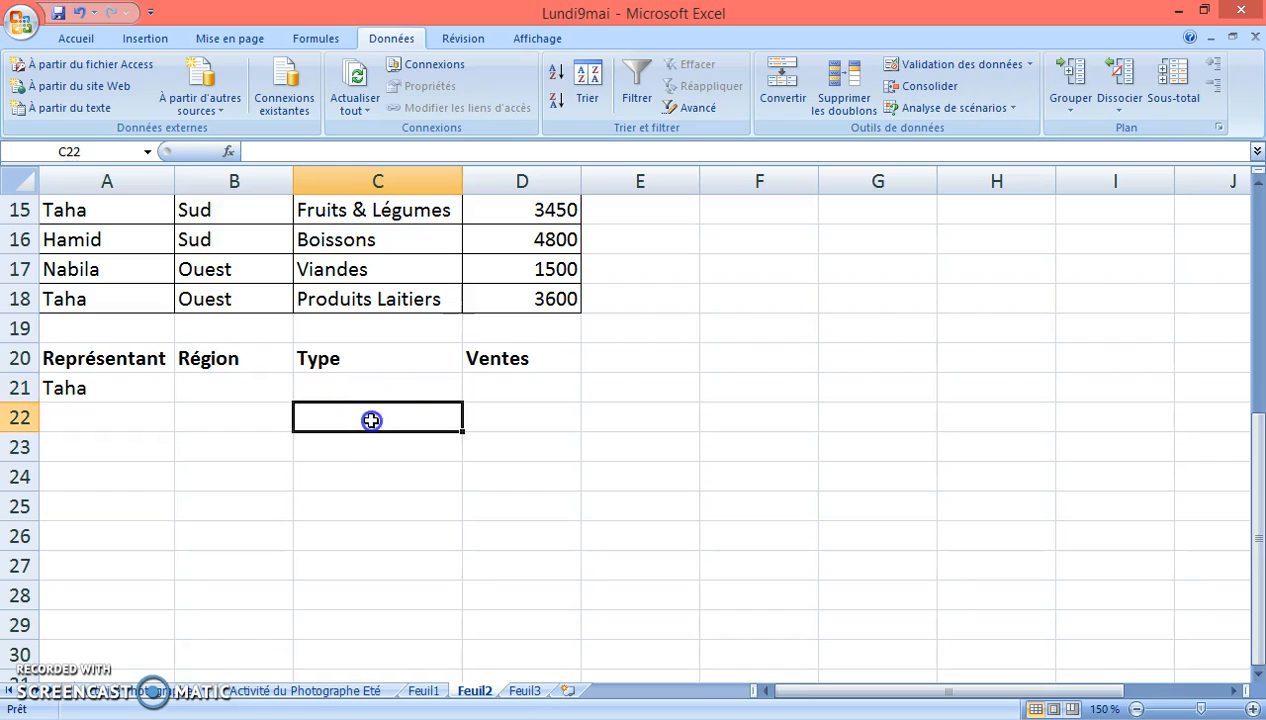
click(346, 430)
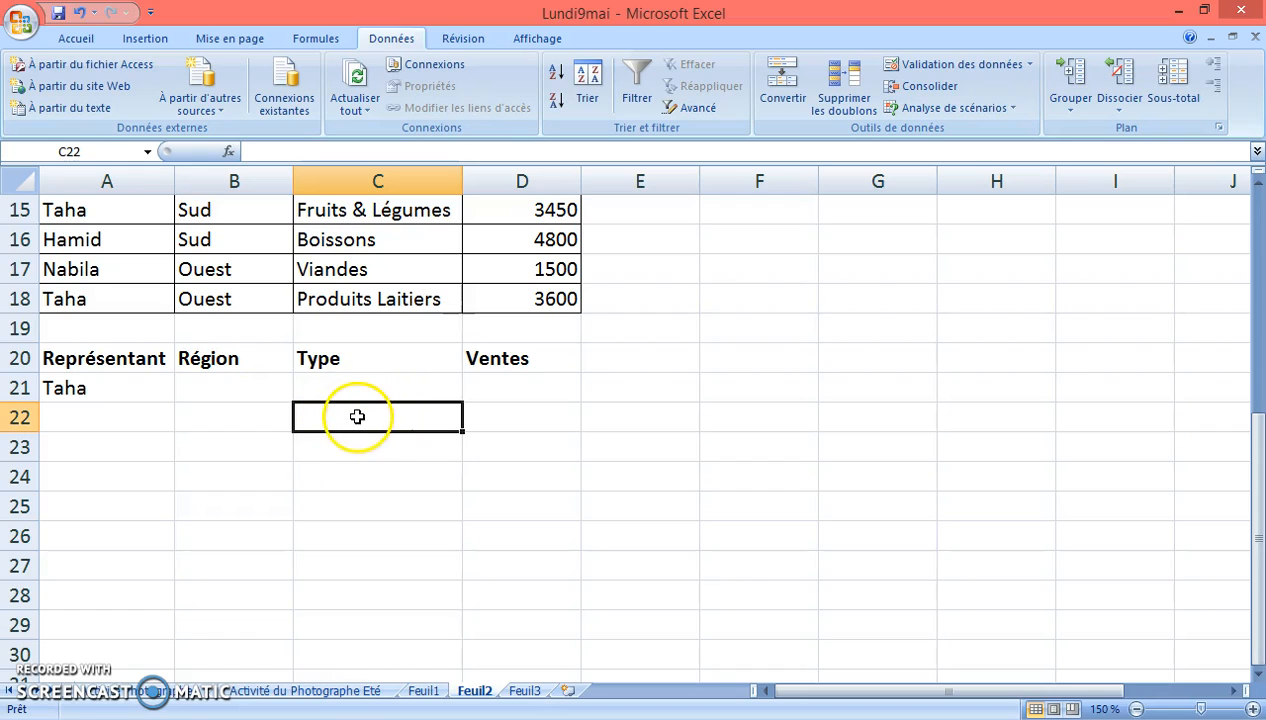
text(B)
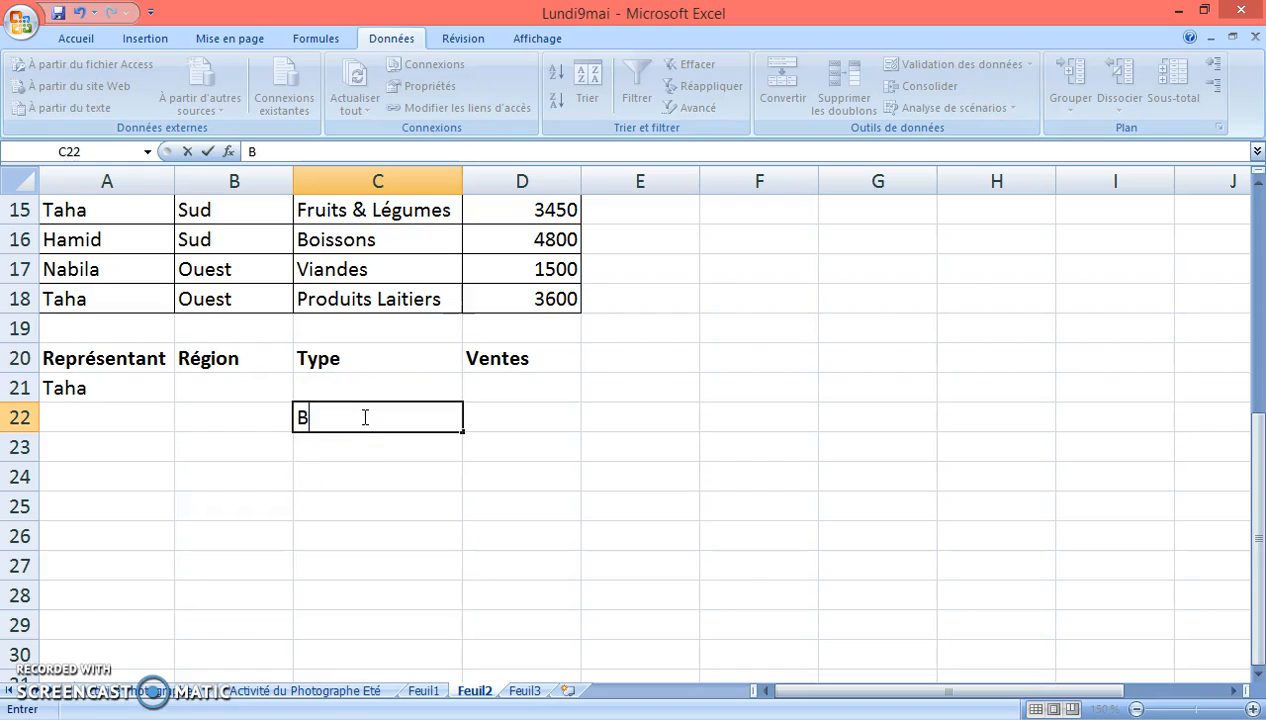
text(oissons)
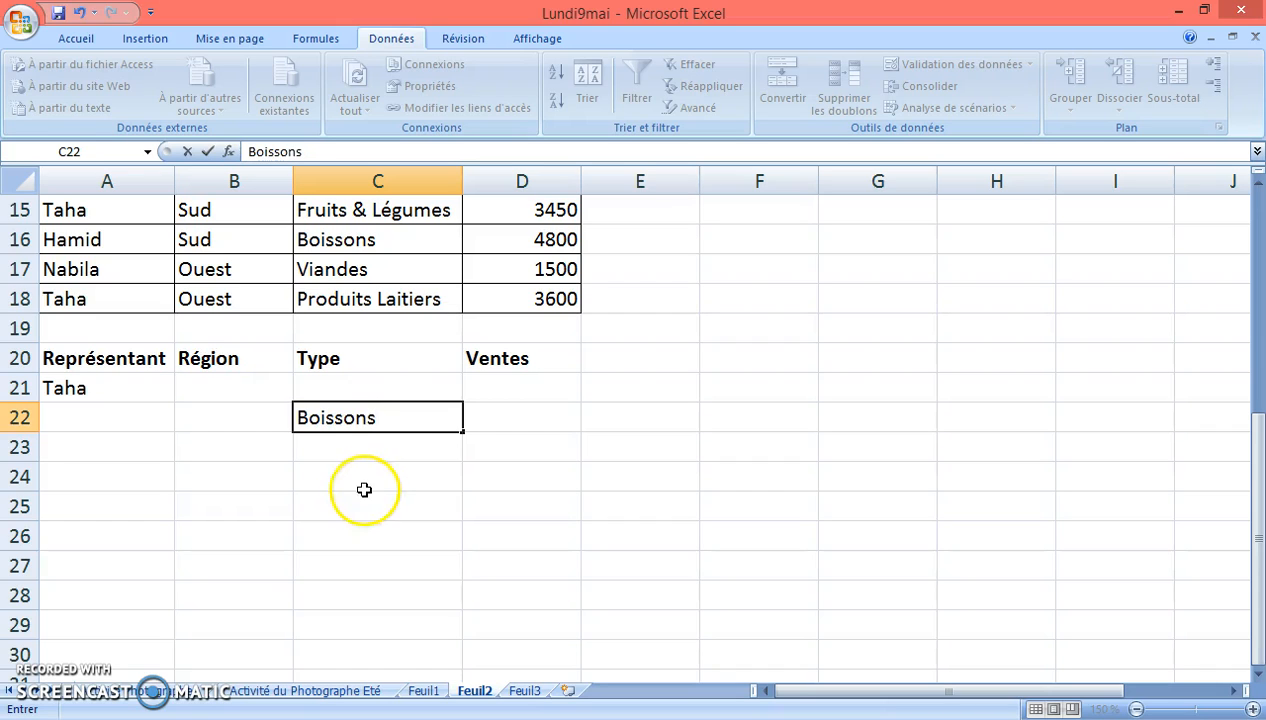
click(370, 452)
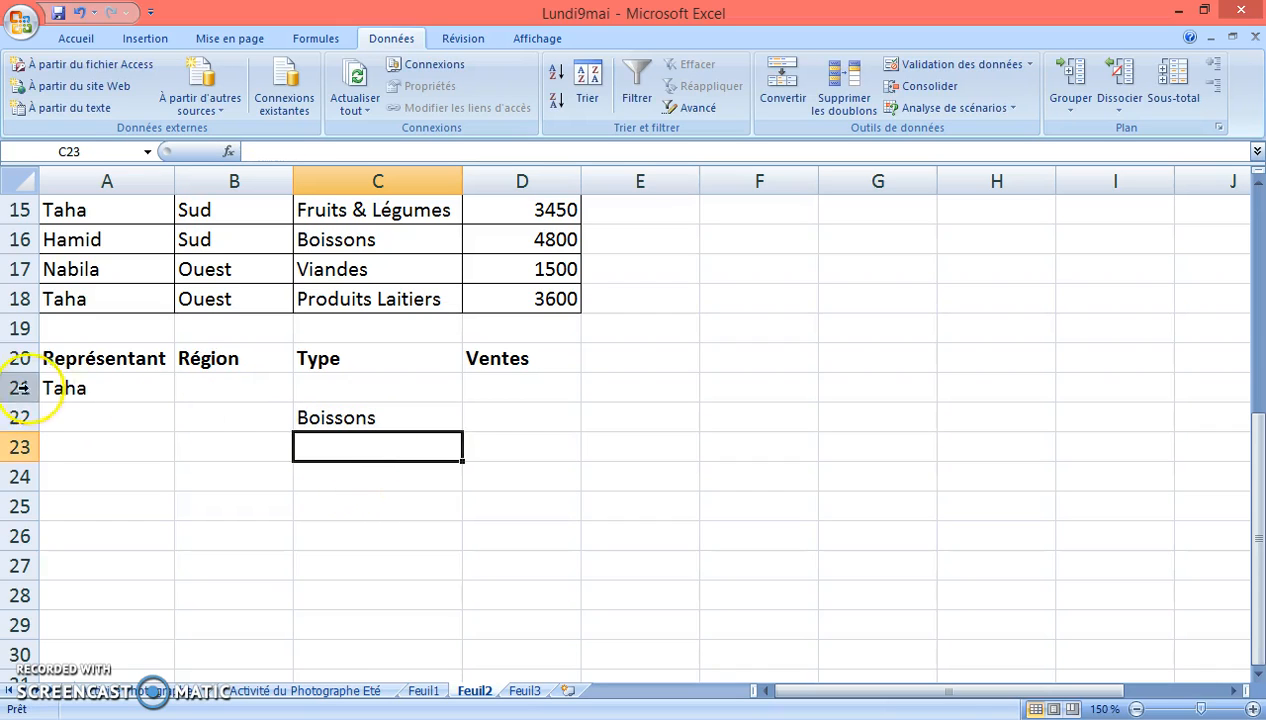
drag(63, 370, 552, 412)
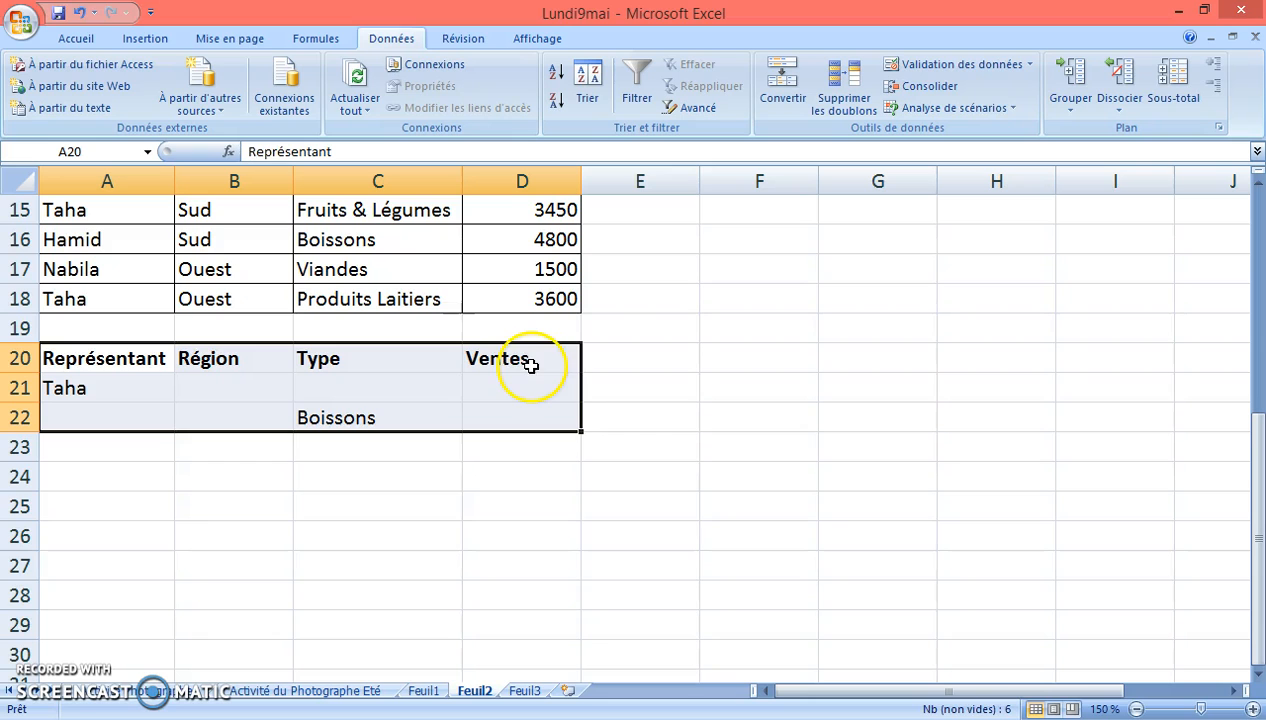
scroll(511, 517, up, 5)
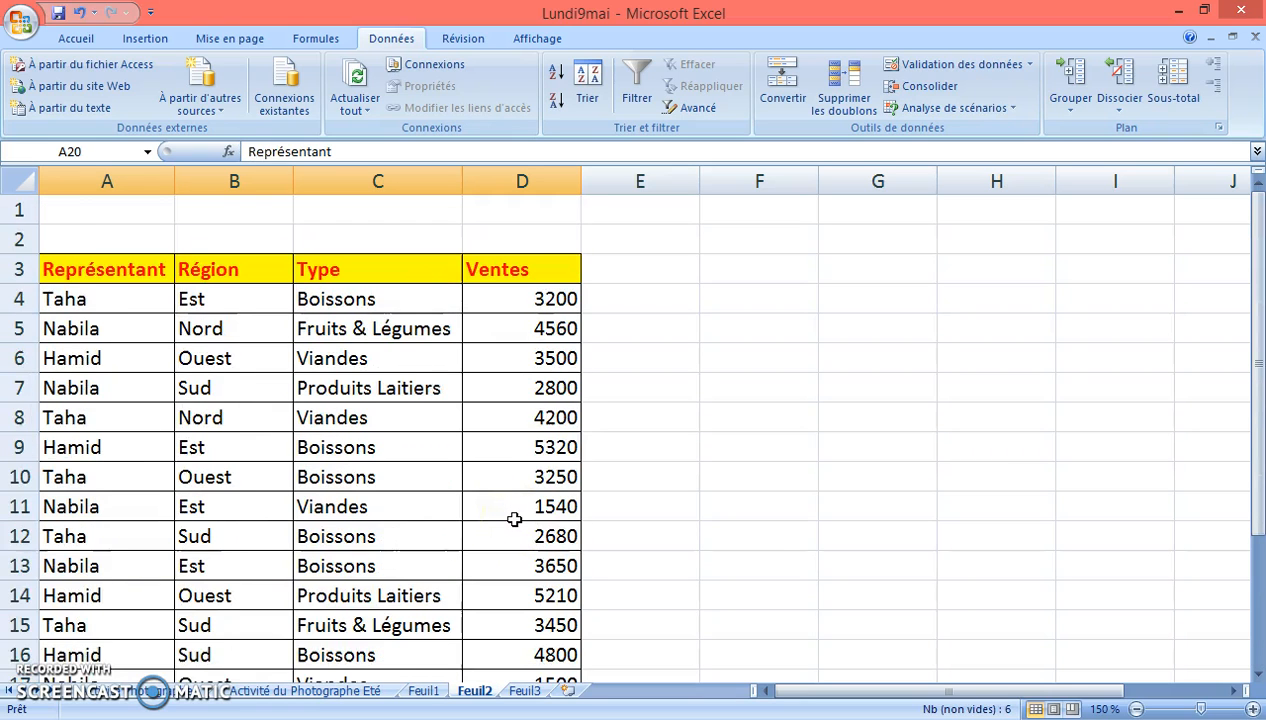
scroll(514, 517, down, 1)
scroll(514, 517, up, 1)
click(543, 512)
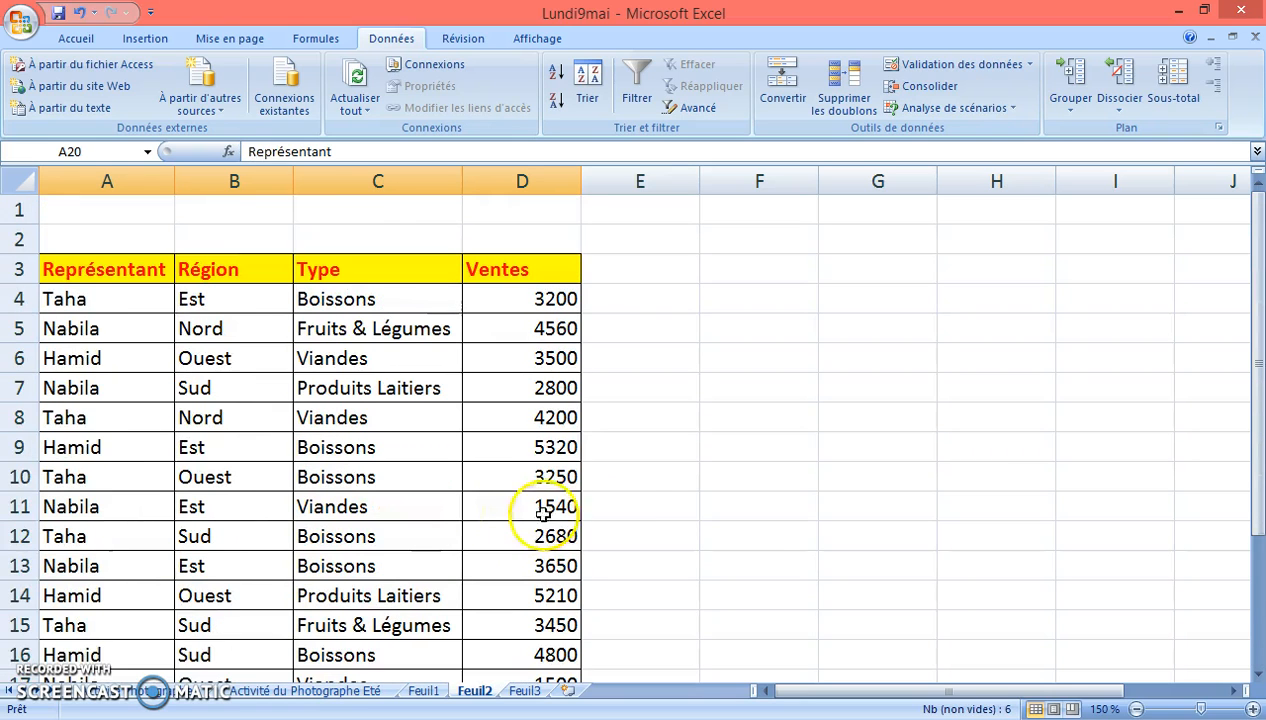
Apply an advanced filter in place to the sales table A3:D18, using A20:D22 as the criteria range
click(1259, 675)
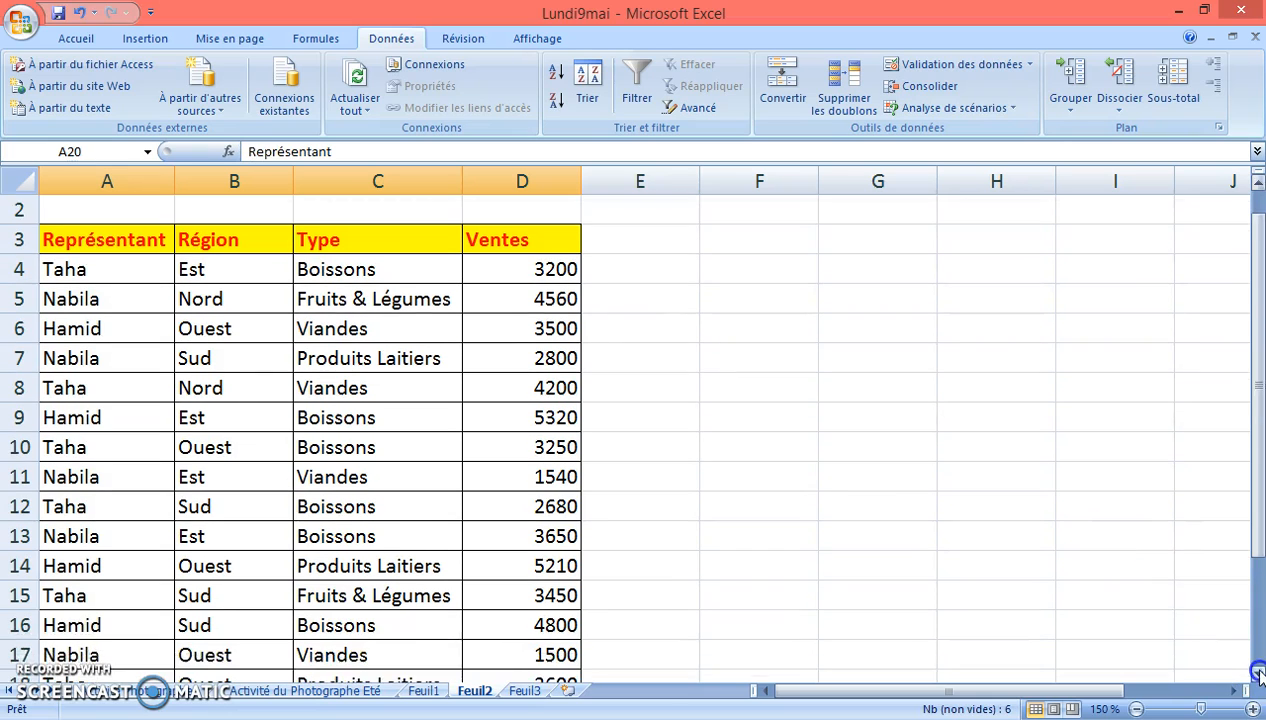
click(1259, 675)
drag(79, 208, 555, 655)
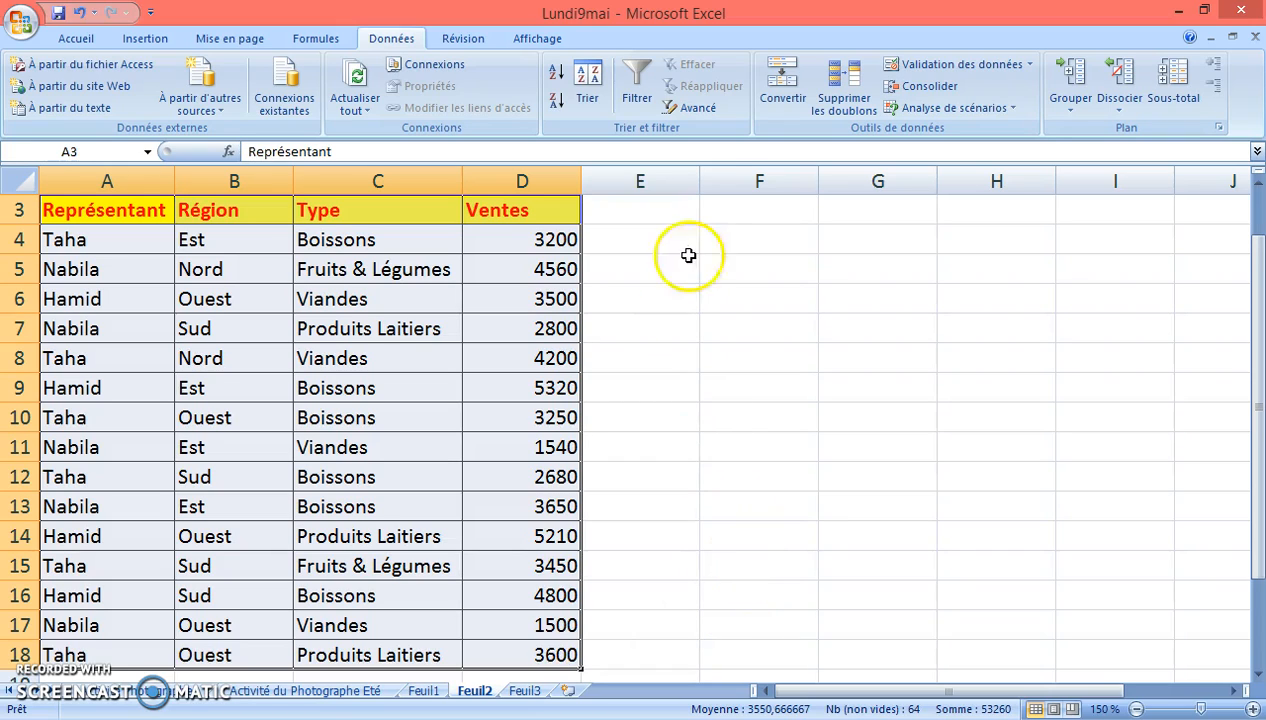
click(693, 112)
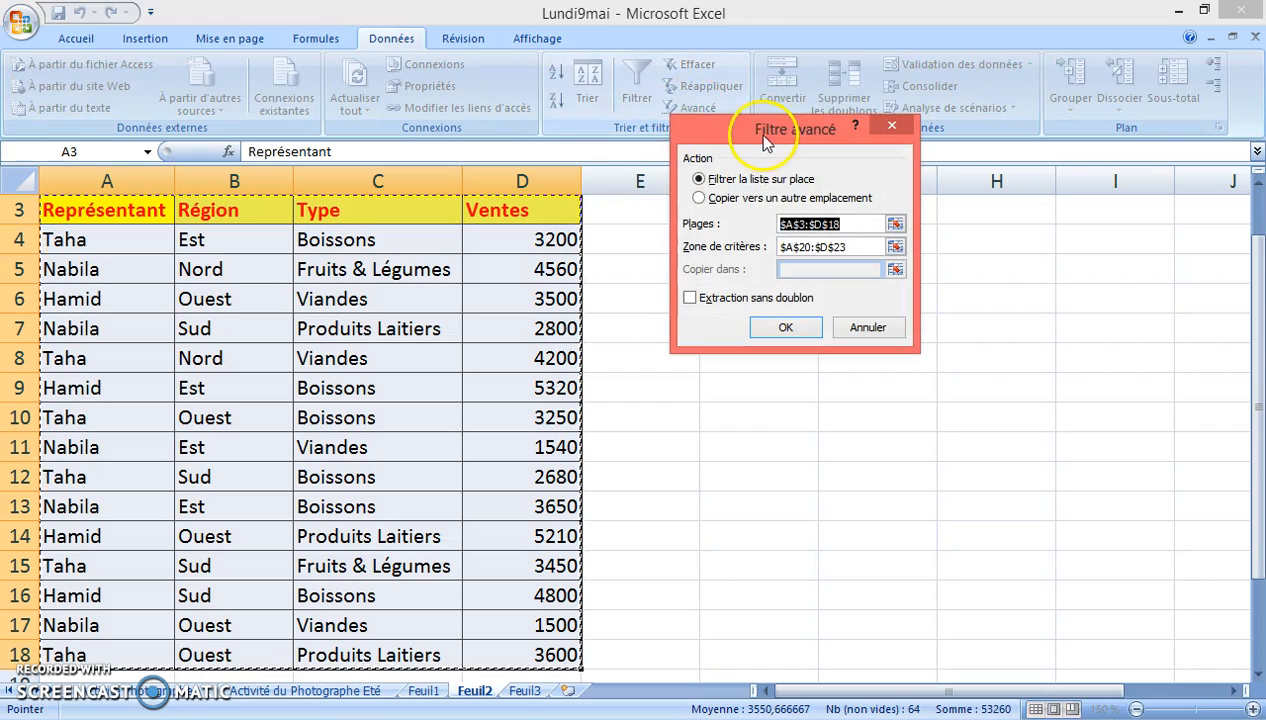
drag(757, 133, 786, 46)
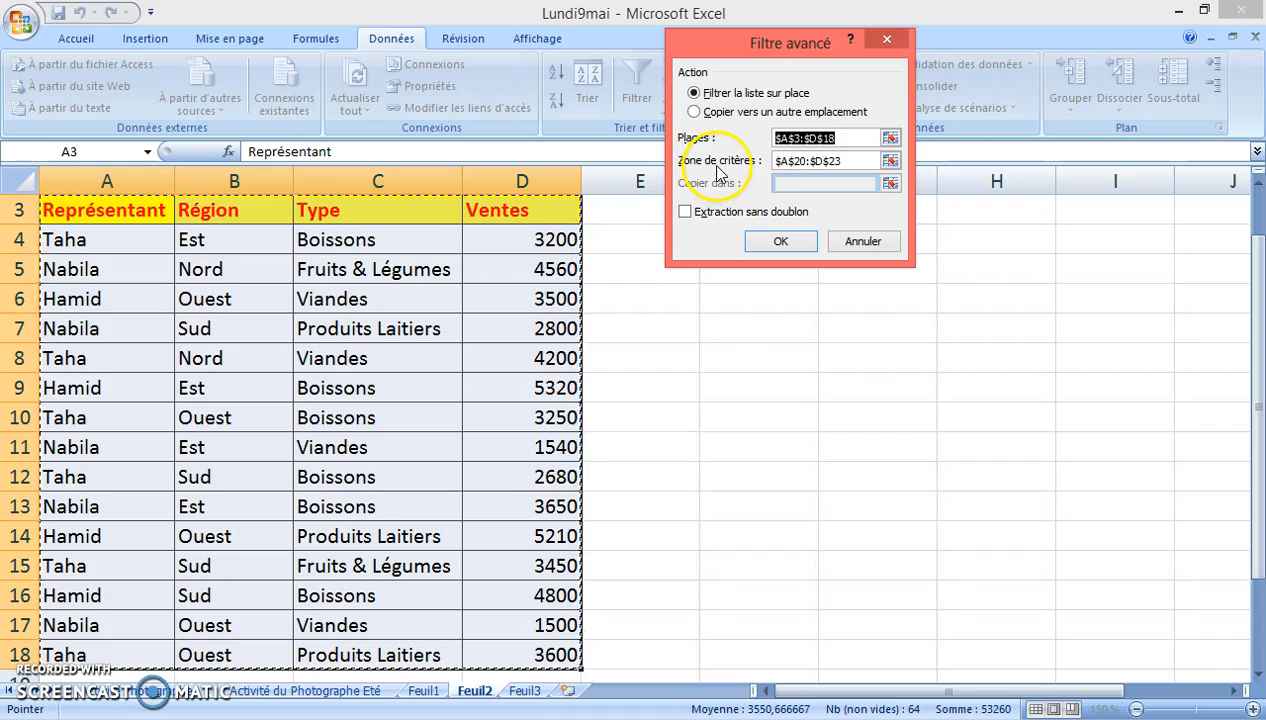
click(890, 163)
drag(68, 578, 514, 628)
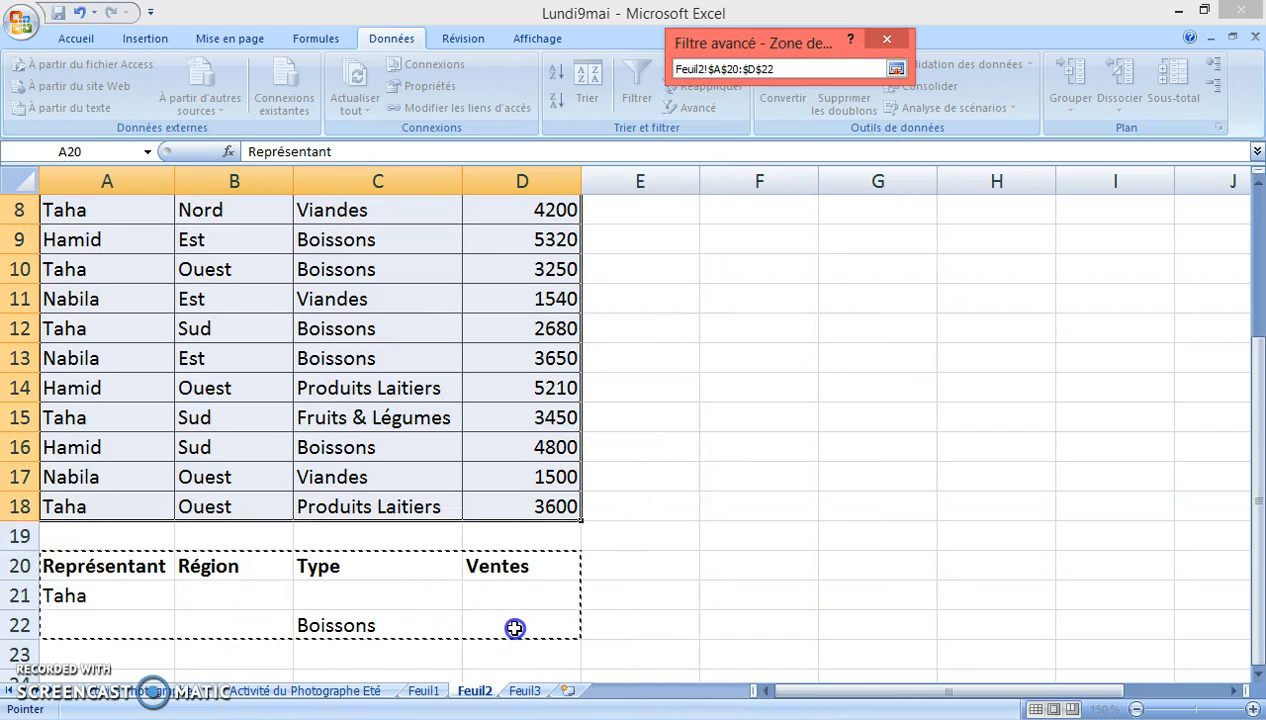
click(897, 70)
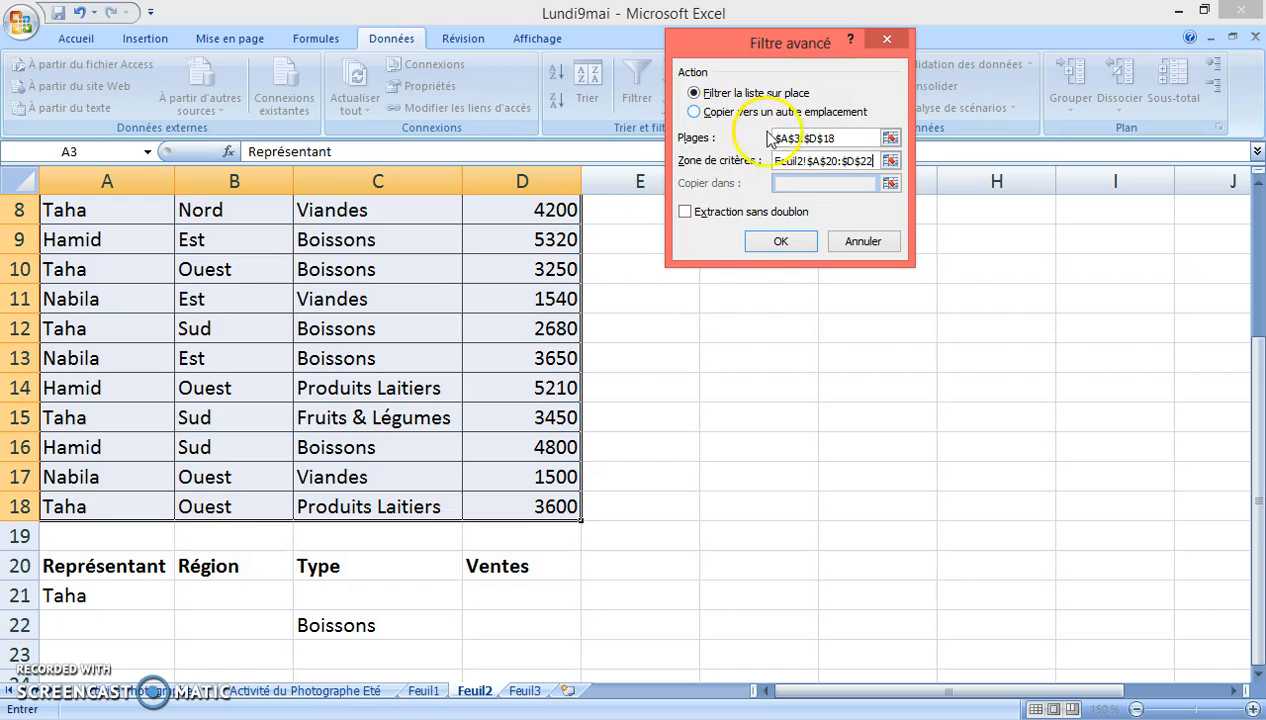
click(781, 245)
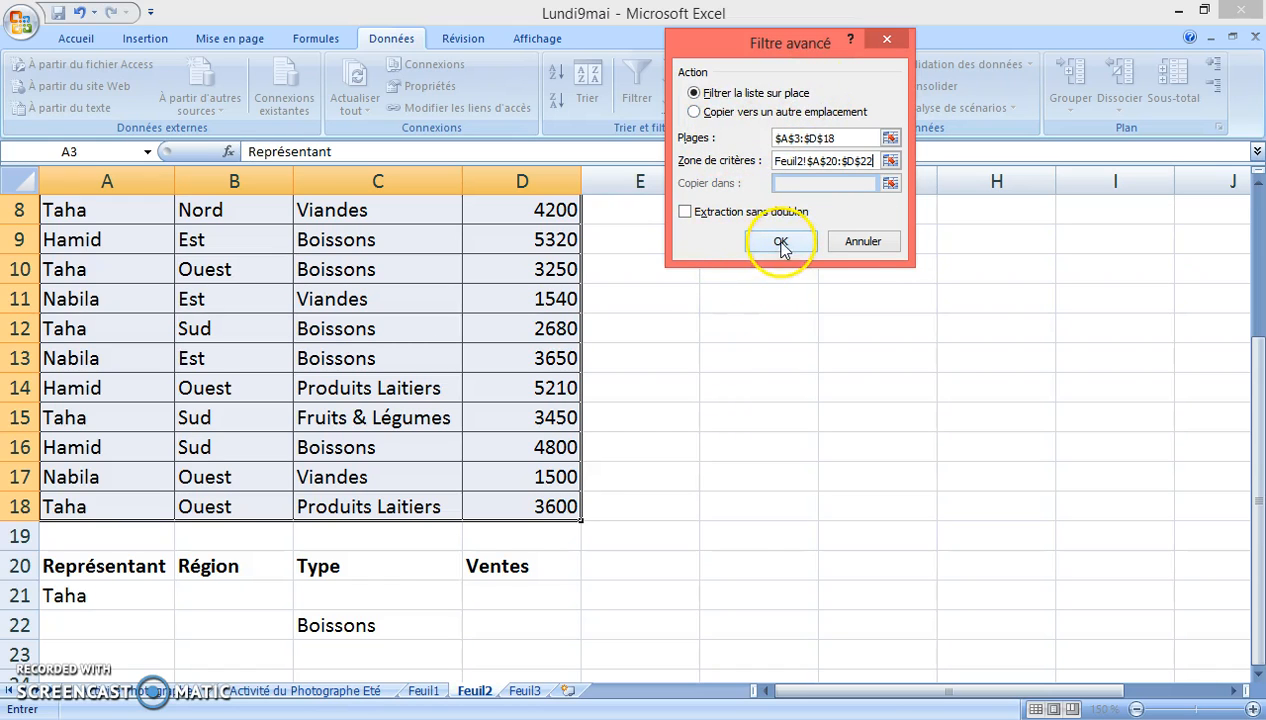
scroll(588, 461, up, 2)
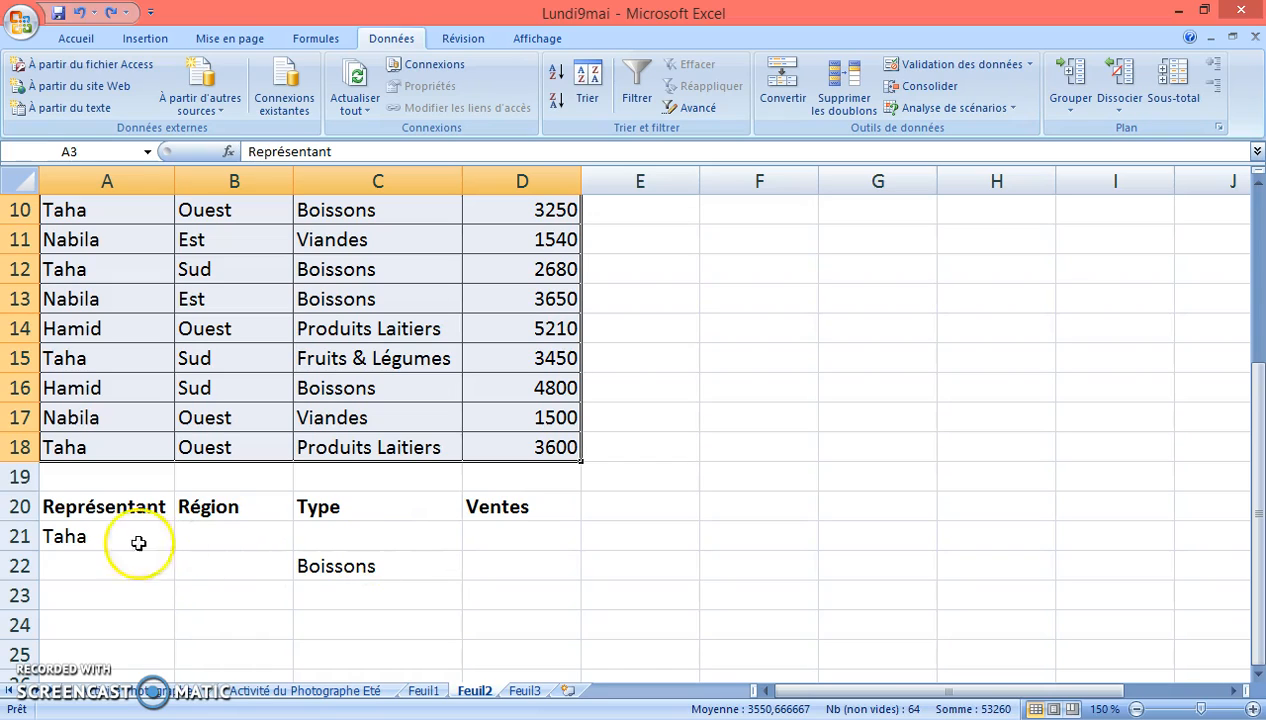
Extend the criteria rows with Est as the region in cell B21 and >4000 as the sales condition in cell D23
click(236, 542)
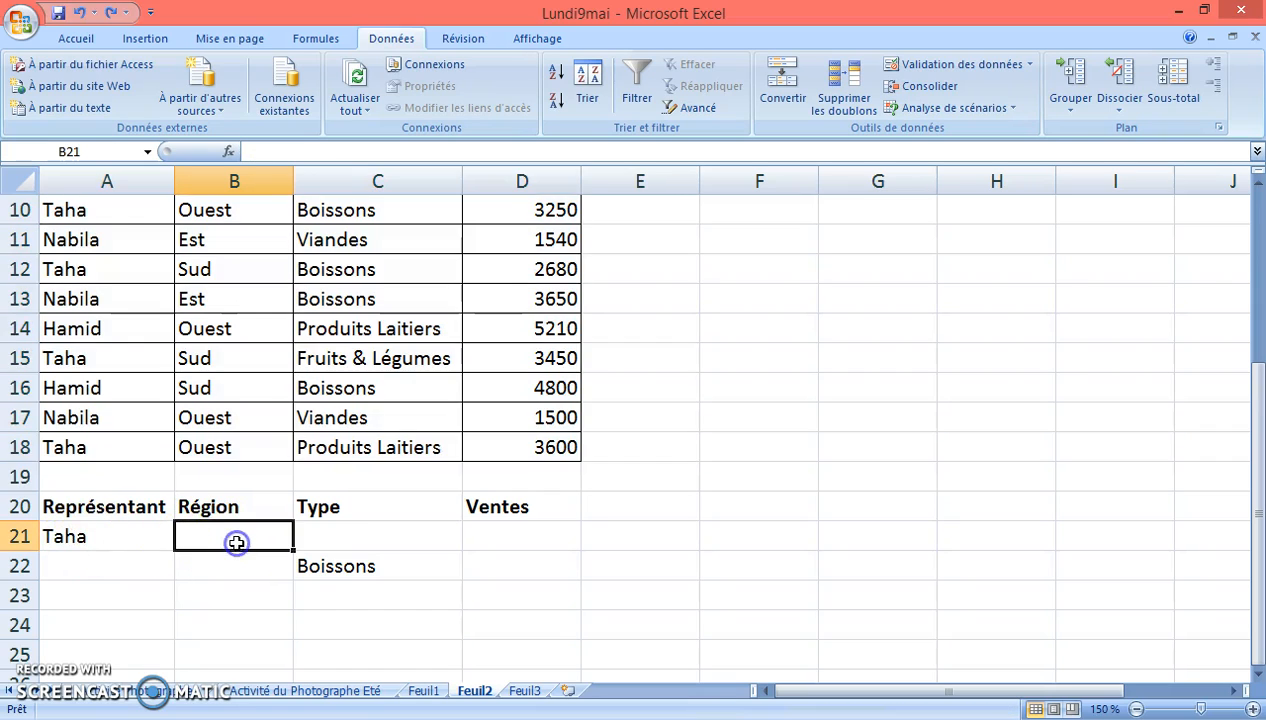
text(Est)
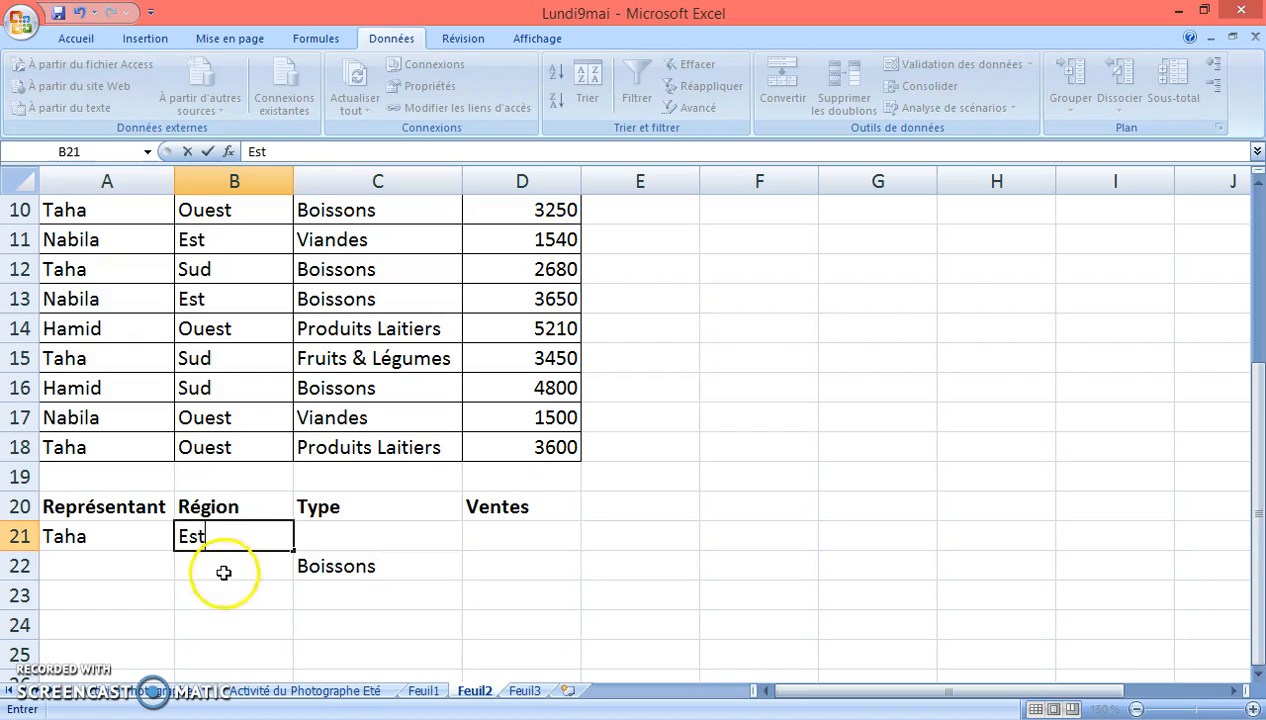
click(168, 549)
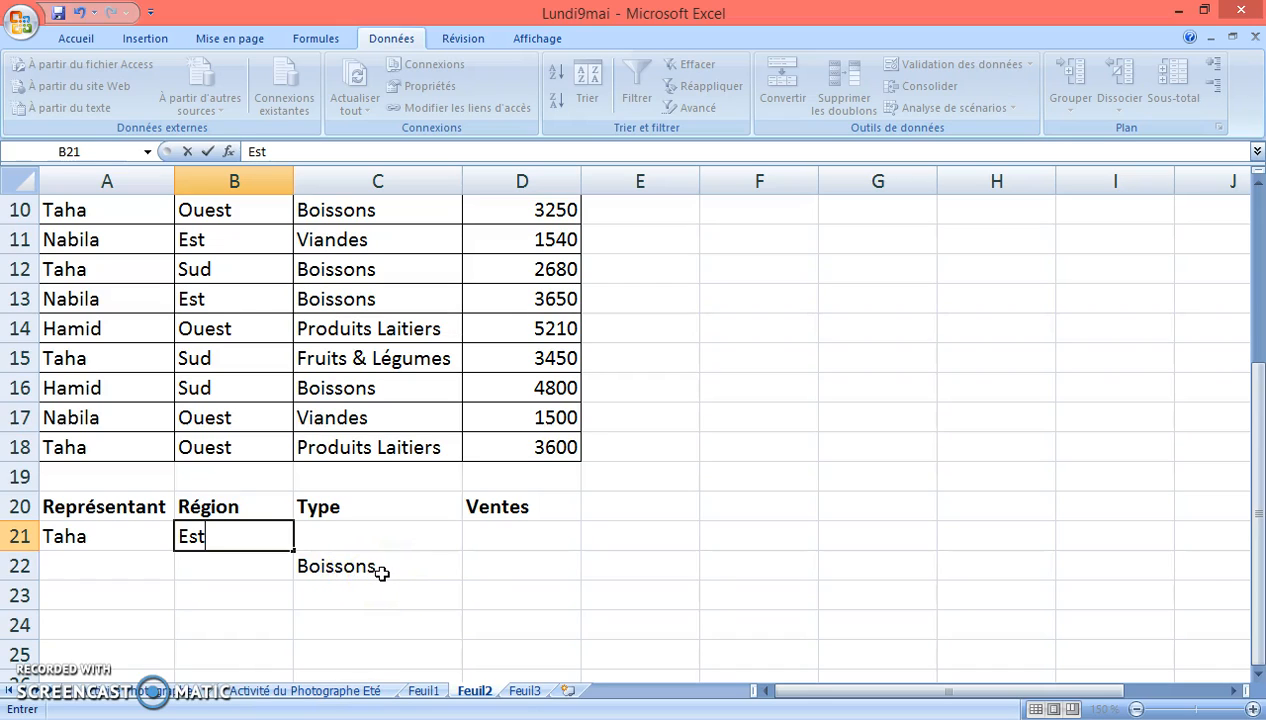
click(510, 597)
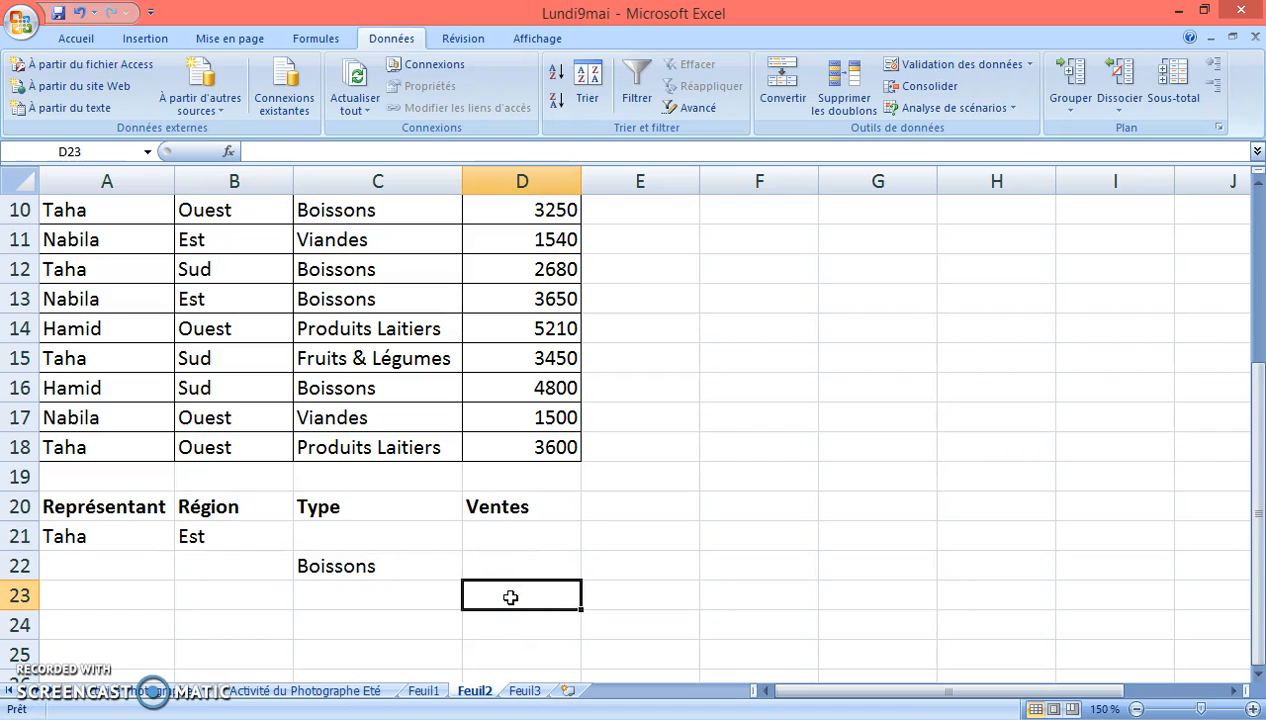
text(>)
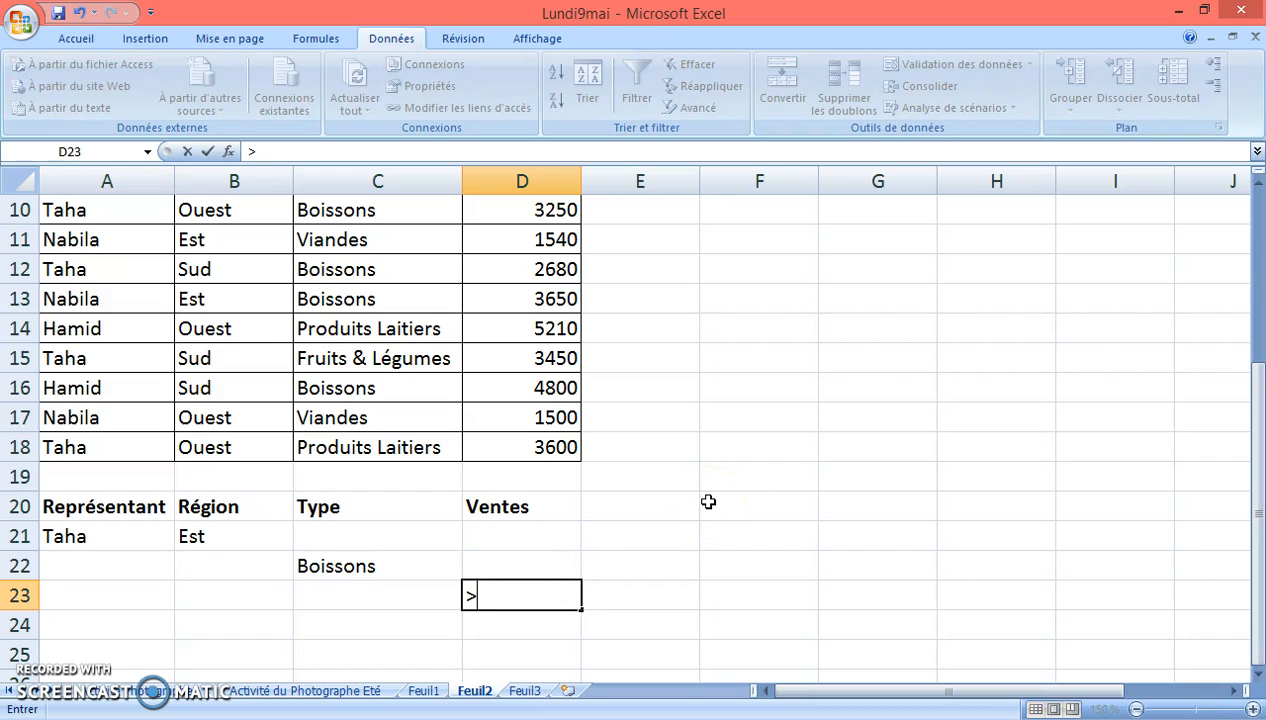
text(4000)
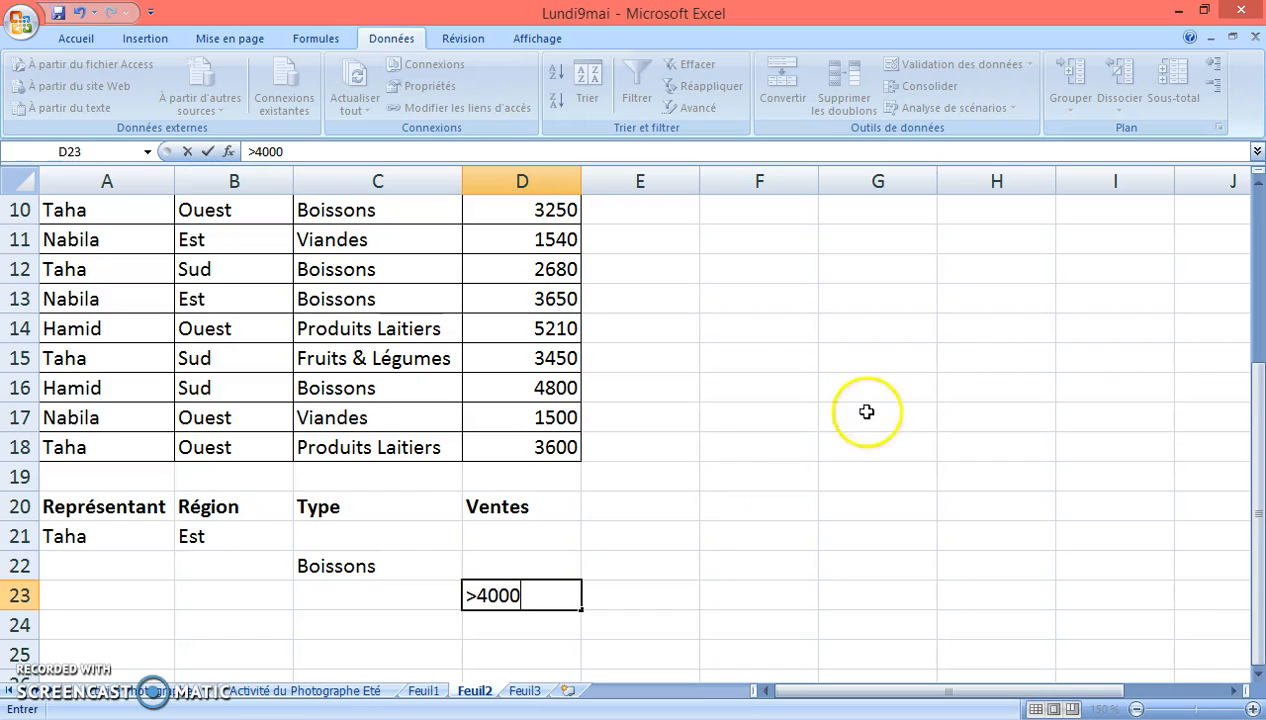
Apply an advanced filter in place to the sales table A3:D18, using A20:D23 as the criteria range
click(1258, 679)
click(1258, 679)
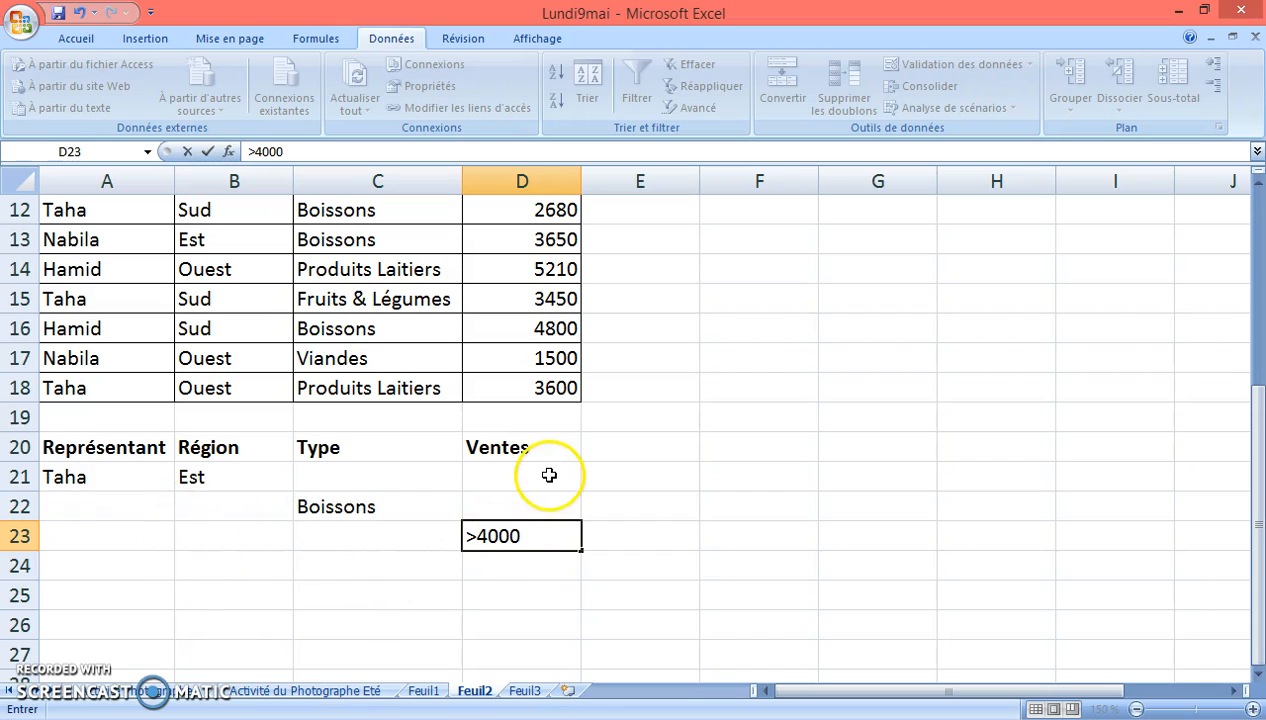
scroll(335, 472, up, 3)
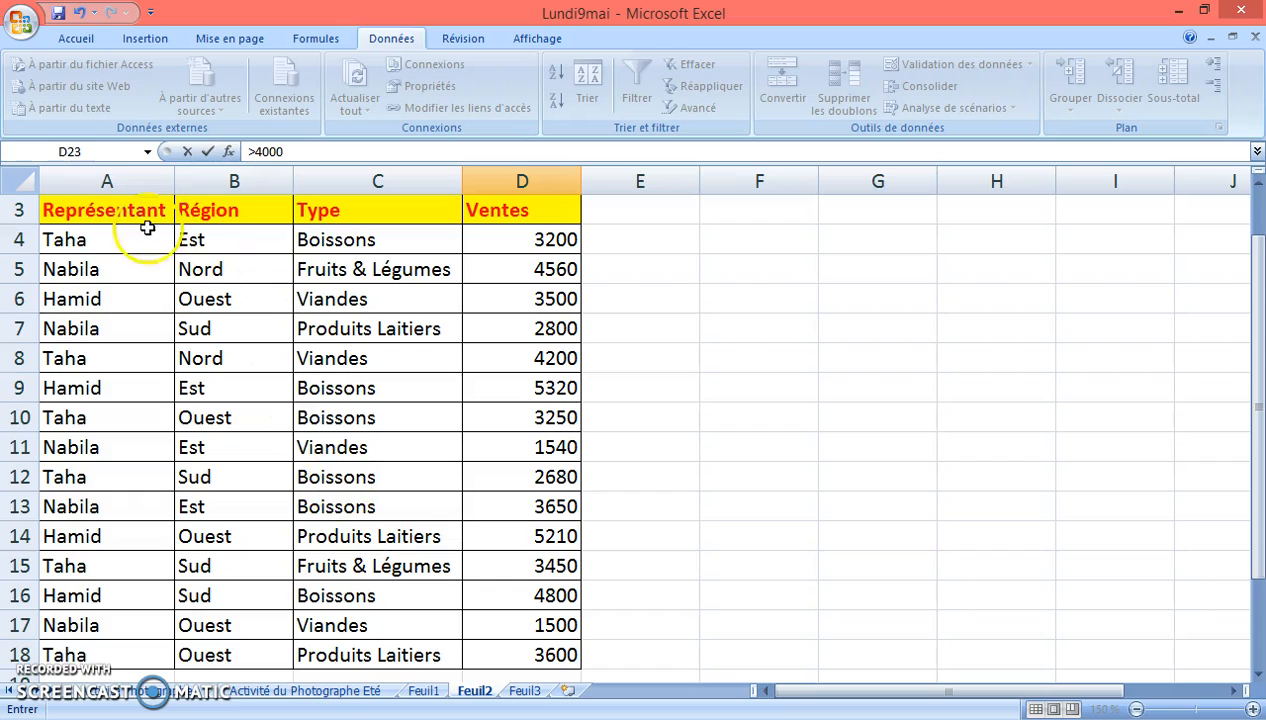
drag(99, 206, 540, 660)
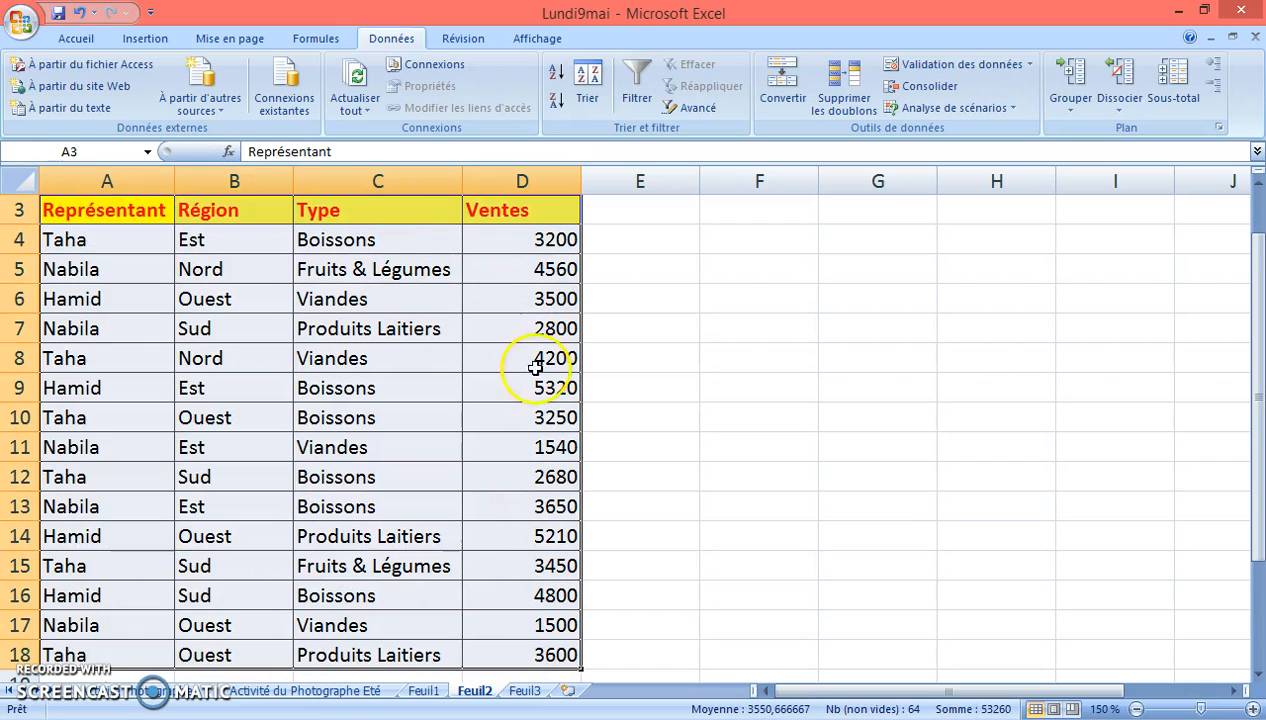
click(697, 108)
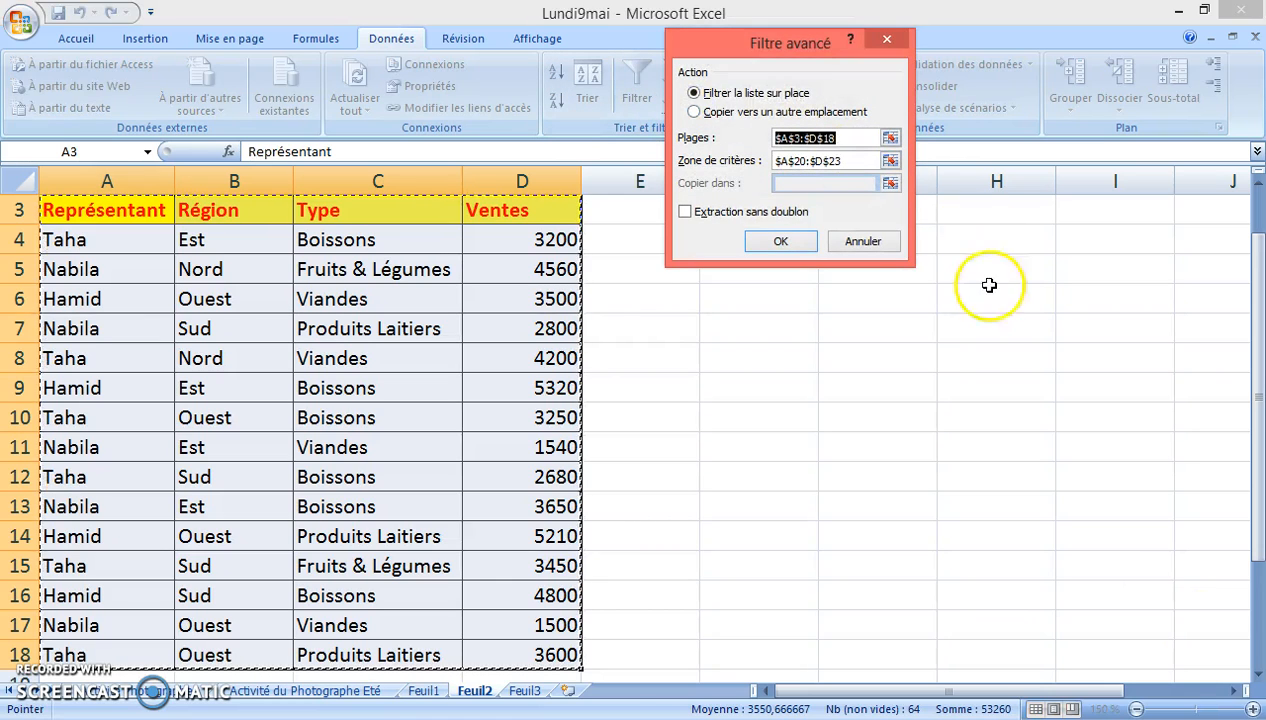
drag(1258, 676, 1258, 676)
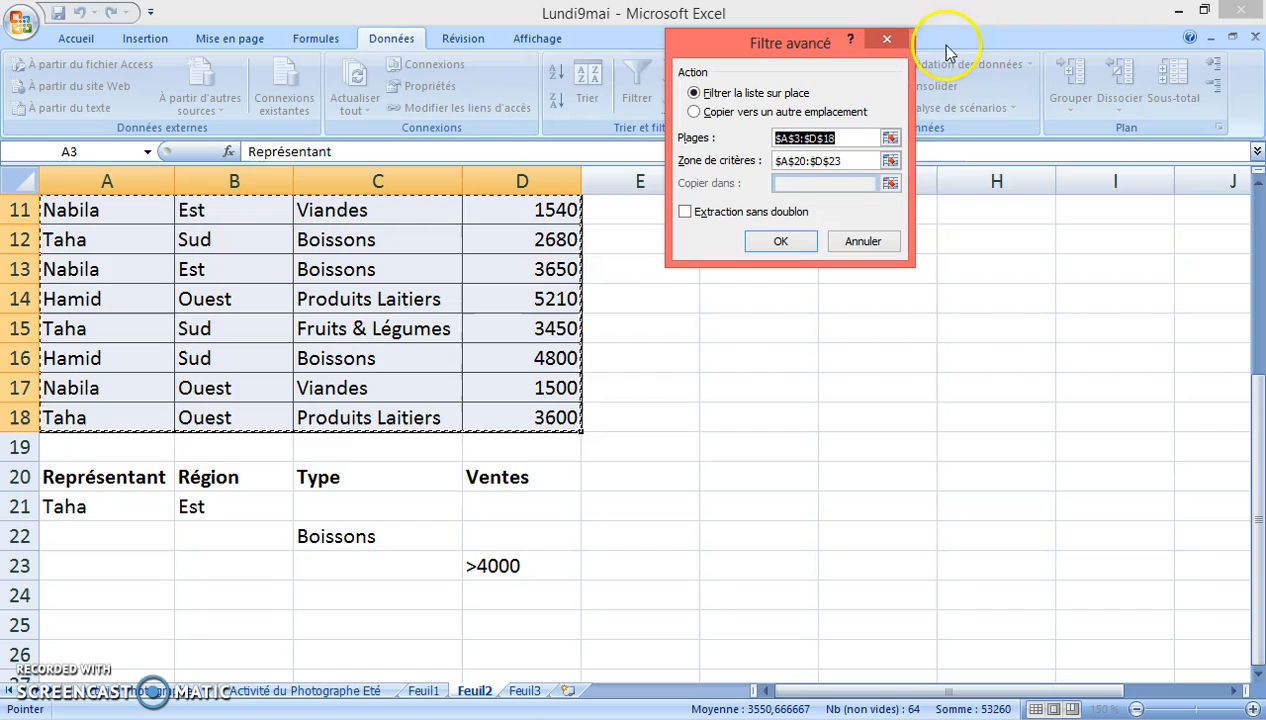
click(890, 160)
drag(68, 475, 518, 566)
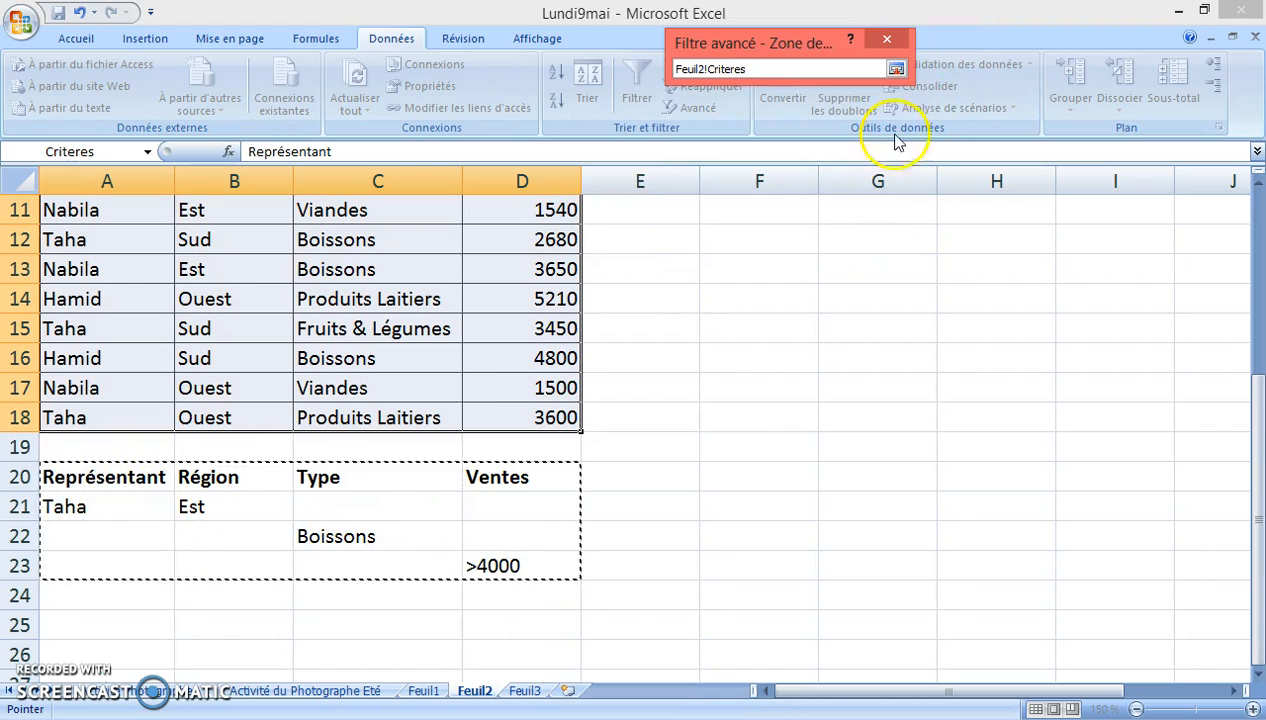
click(896, 69)
click(781, 242)
scroll(730, 491, up, 1)
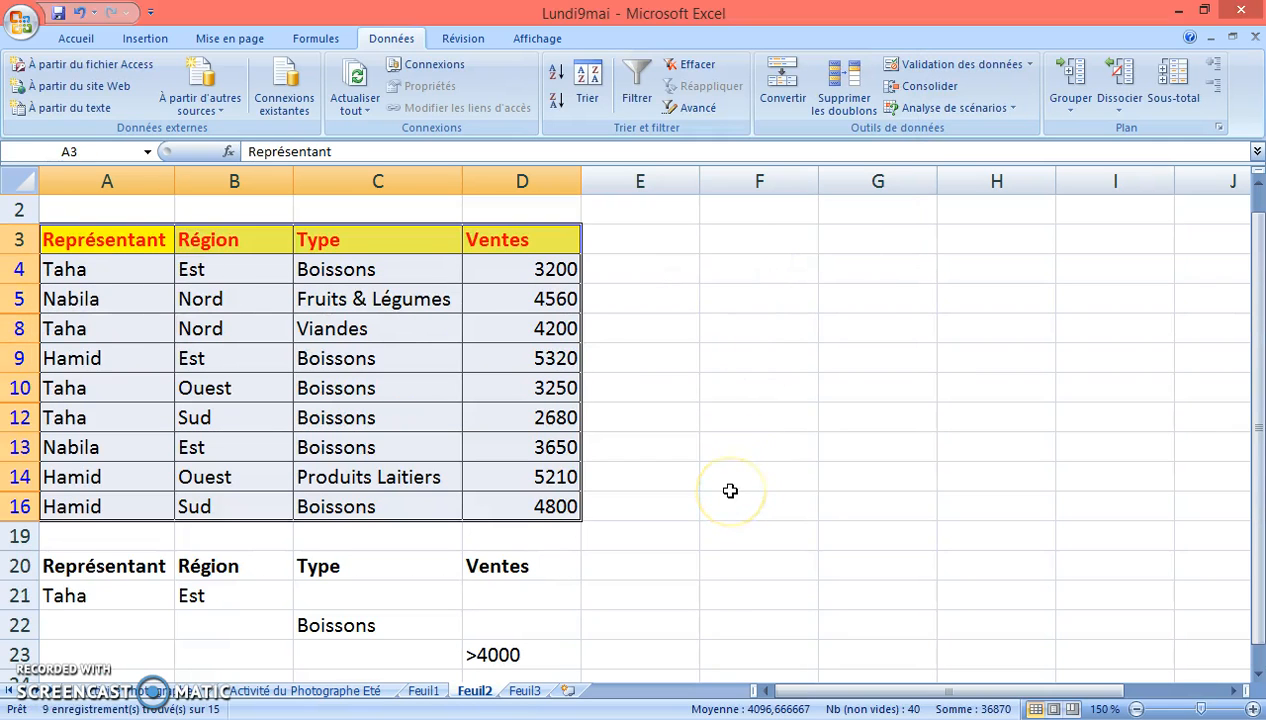